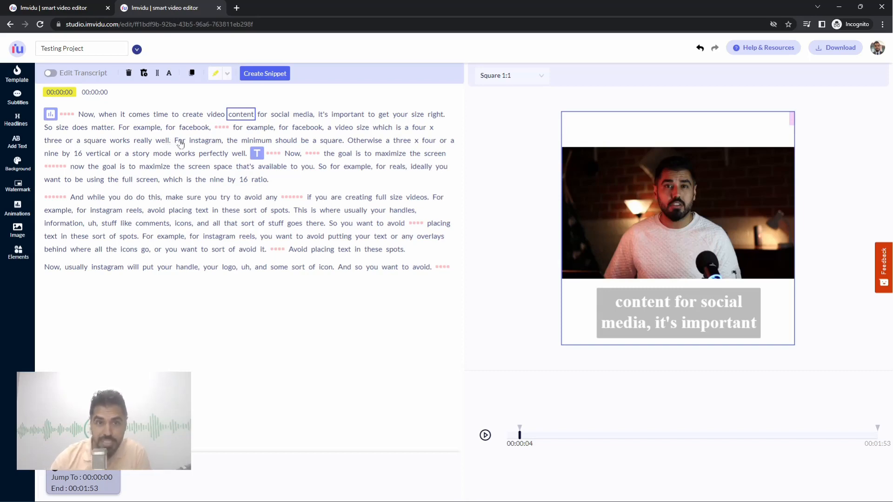
Turn on transcript editing and change "instagram," to "Instagram" in the sentence about the minimum being a square
left_click(185, 144)
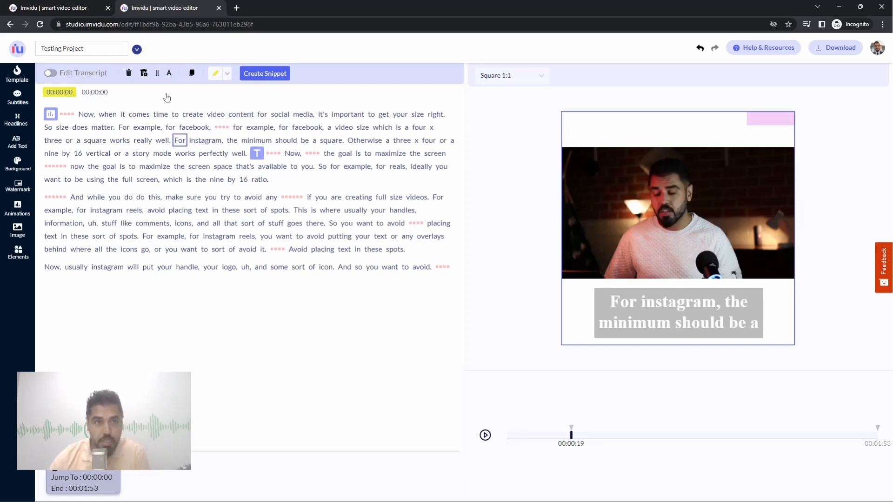
left_click(50, 74)
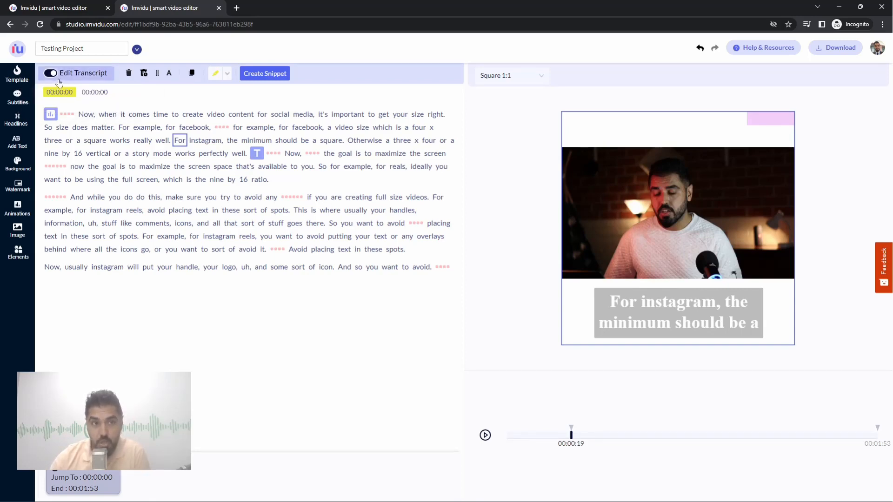
left_click(208, 141)
left_click(254, 140)
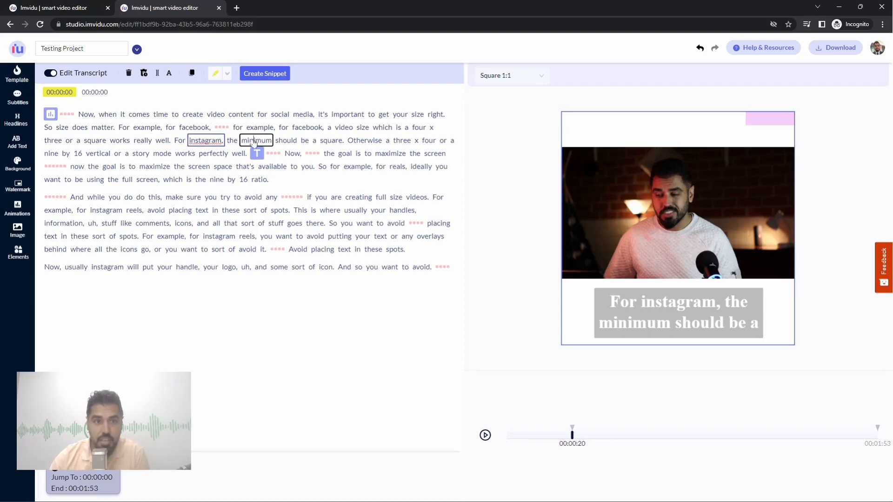
left_click(345, 154)
left_click(223, 166)
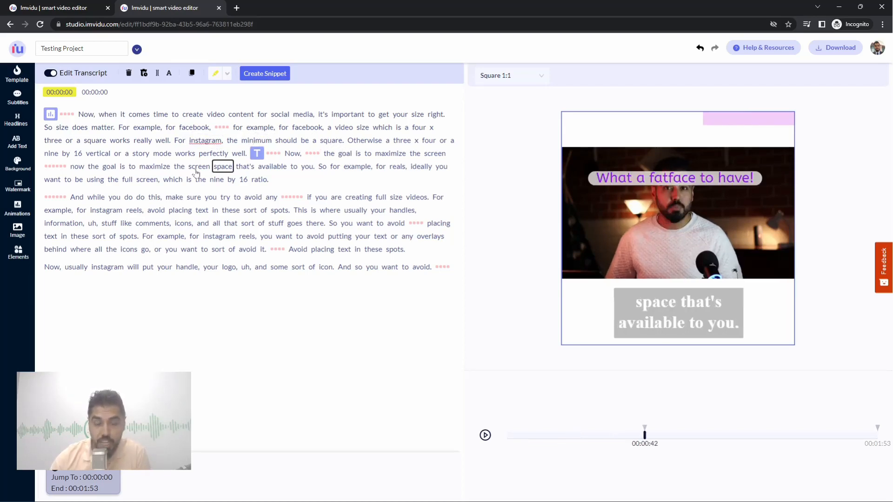
left_click(196, 171)
left_click(158, 168)
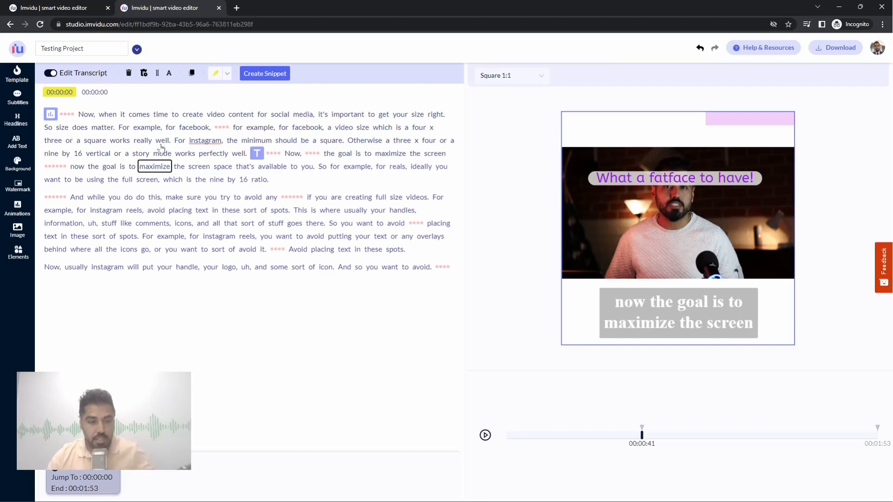
left_click(389, 154)
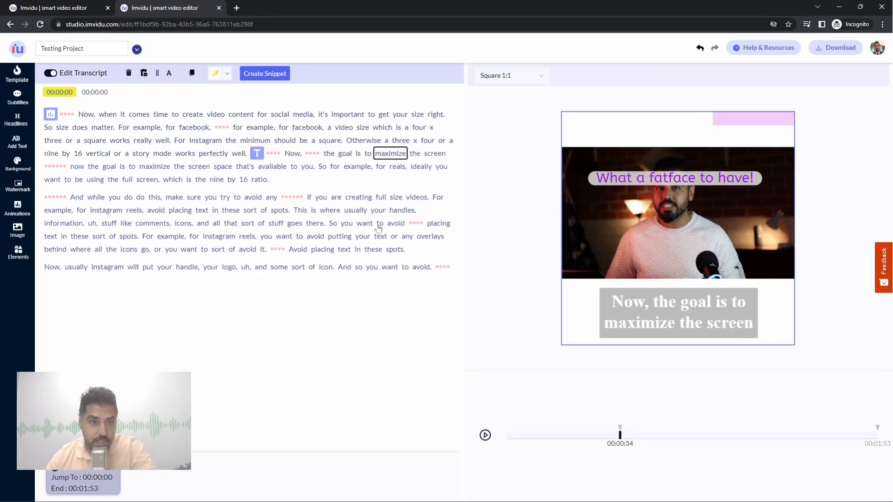
Replace the word "nine" with "9" in the phrase "nine by 16 vertical" in the first paragraph
left_click(51, 154)
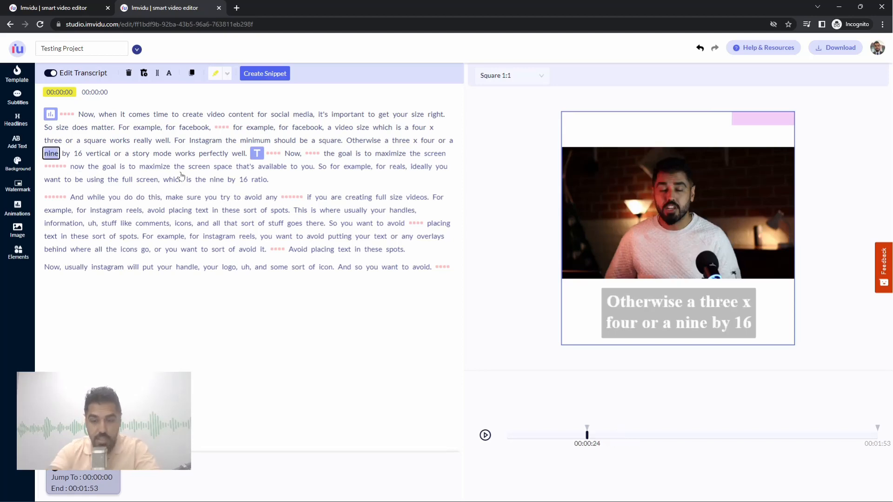
type("9")
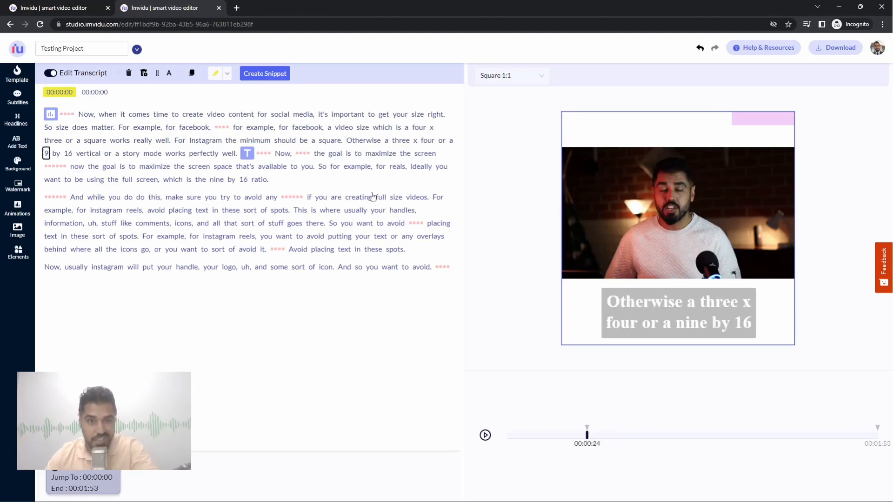
left_click(441, 167)
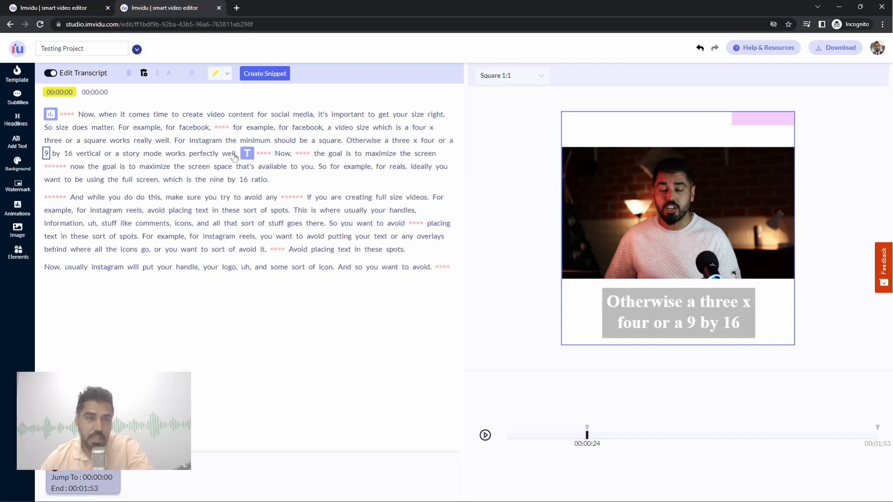
Change both occurrences of "facebook," in the first paragraph to "Facebook"
left_click(188, 129)
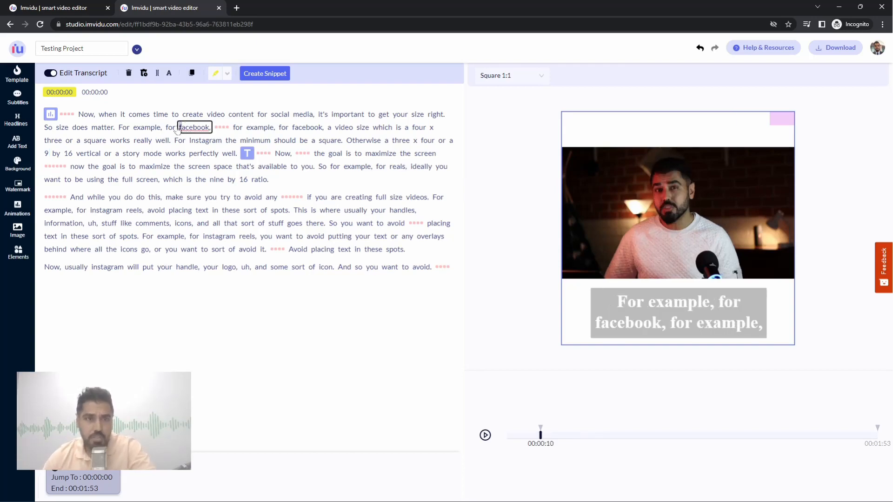
type("Facebook")
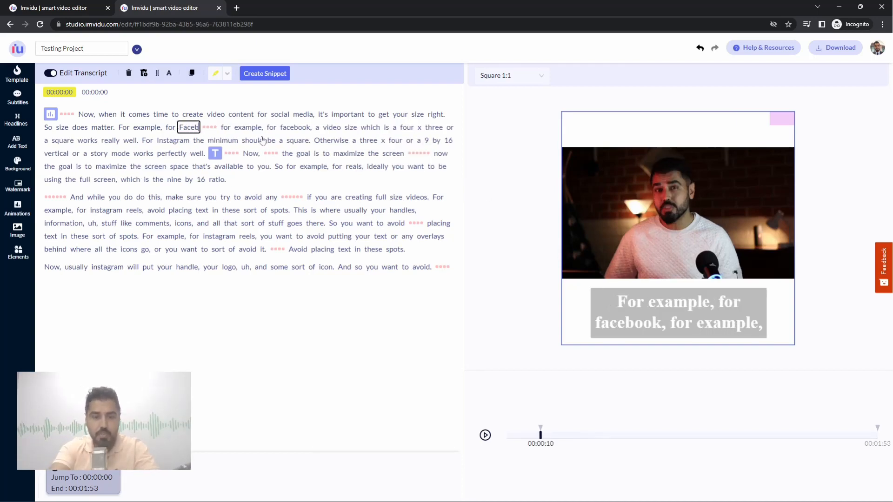
left_click(293, 130)
type("Facebook")
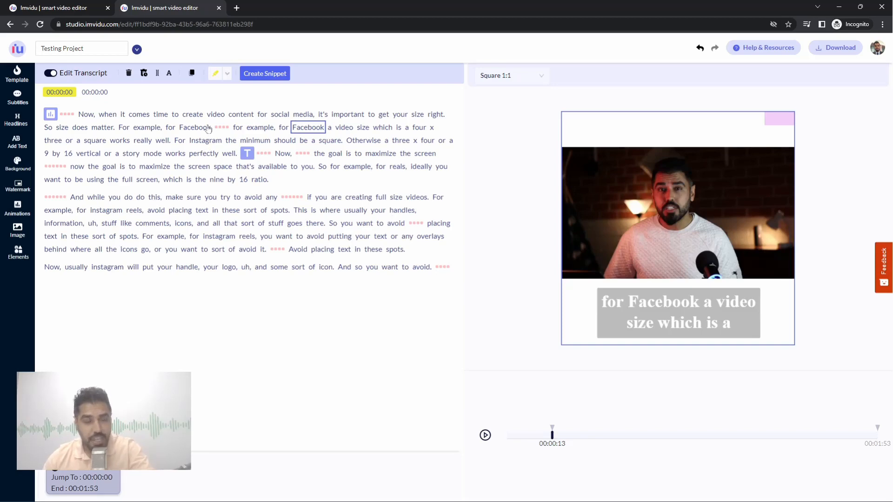
left_click(169, 129)
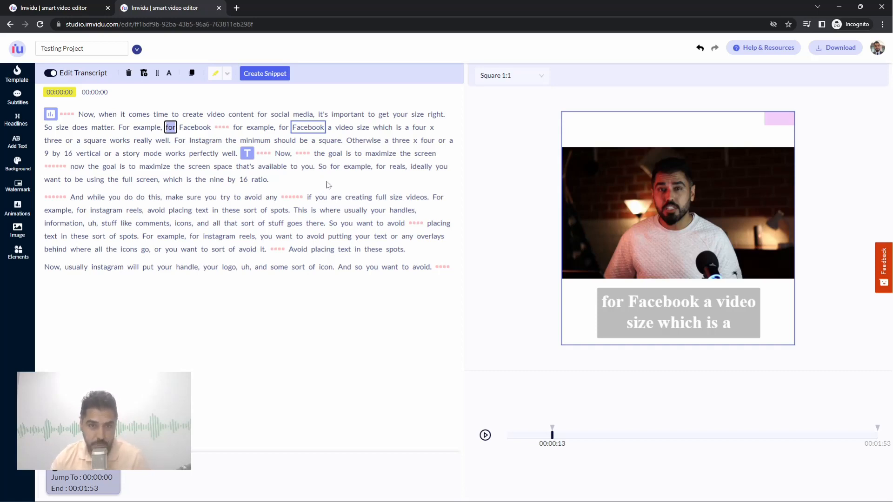
Turn off transcript editing and jump the video preview to several different words in the transcript
left_click(333, 155)
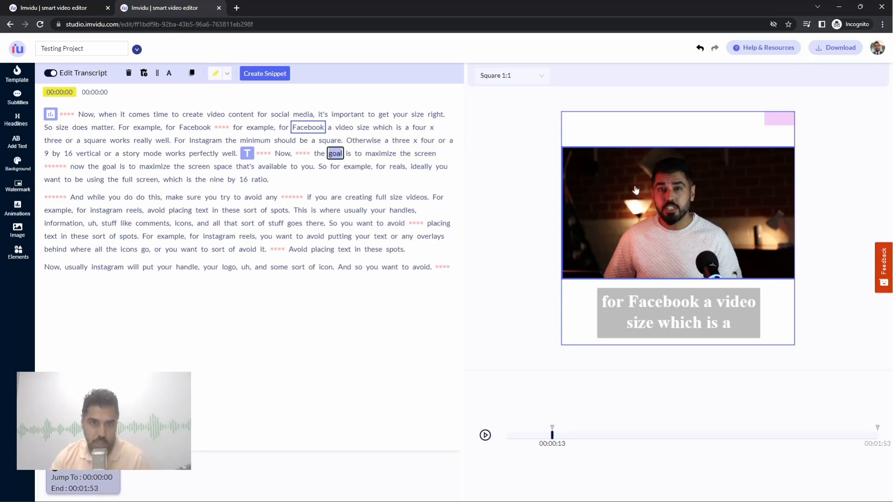
left_click(124, 128)
left_click(66, 76)
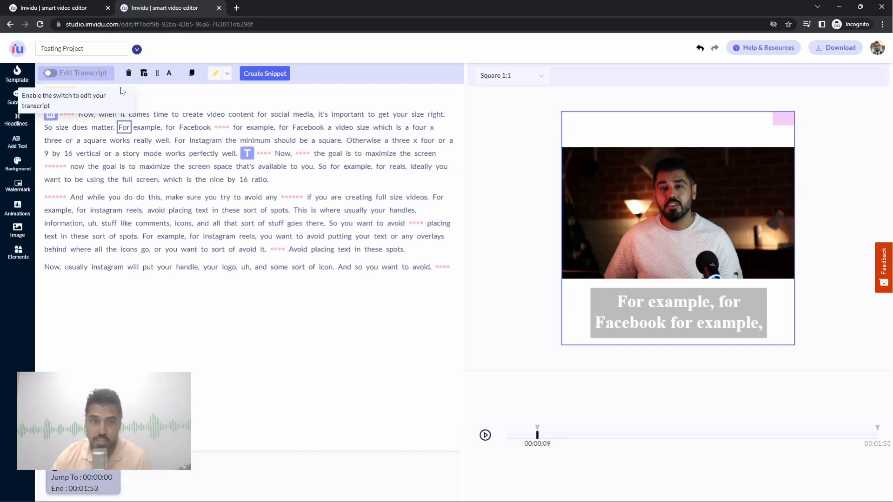
left_click(162, 141)
left_click(285, 141)
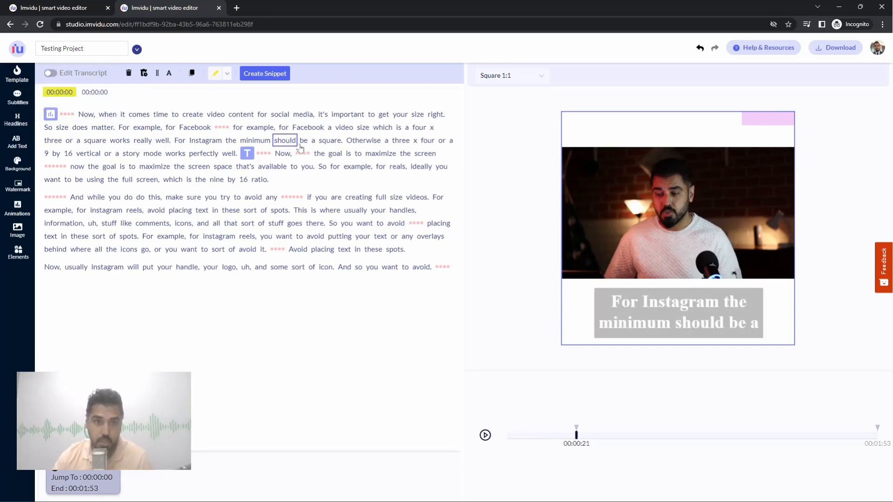
left_click(330, 154)
left_click(247, 154)
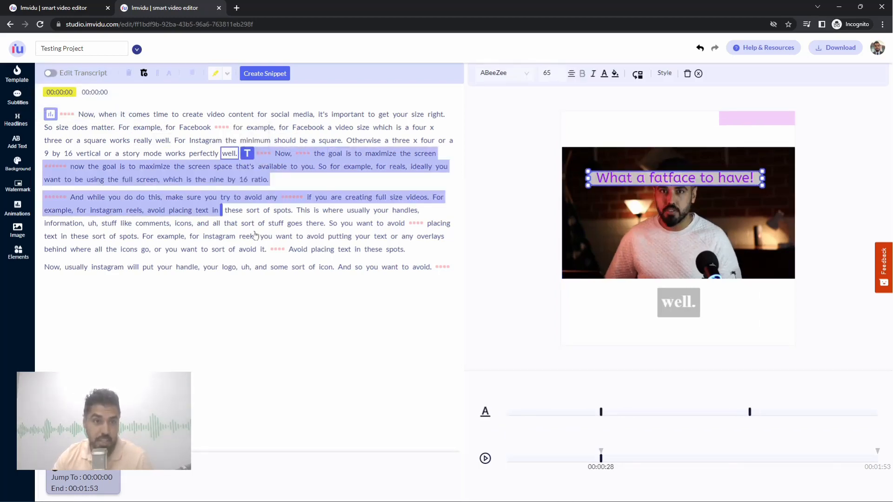
left_click(255, 237)
left_click(166, 142)
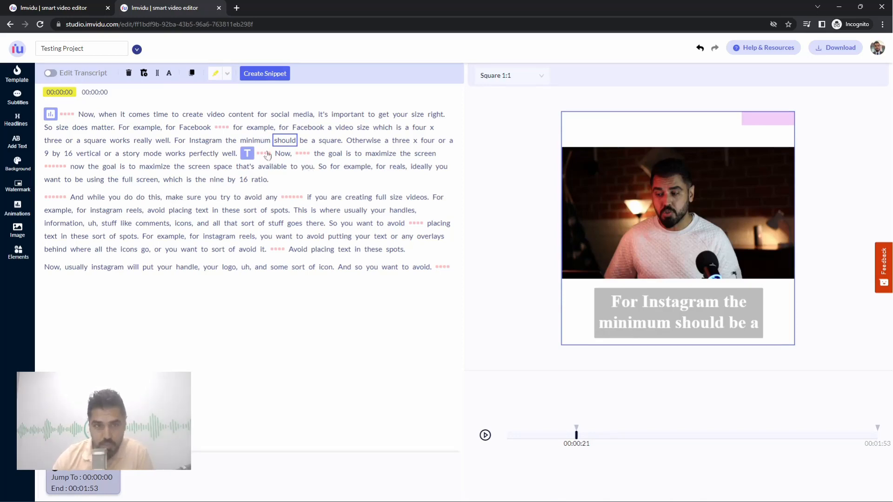
double_click(283, 145)
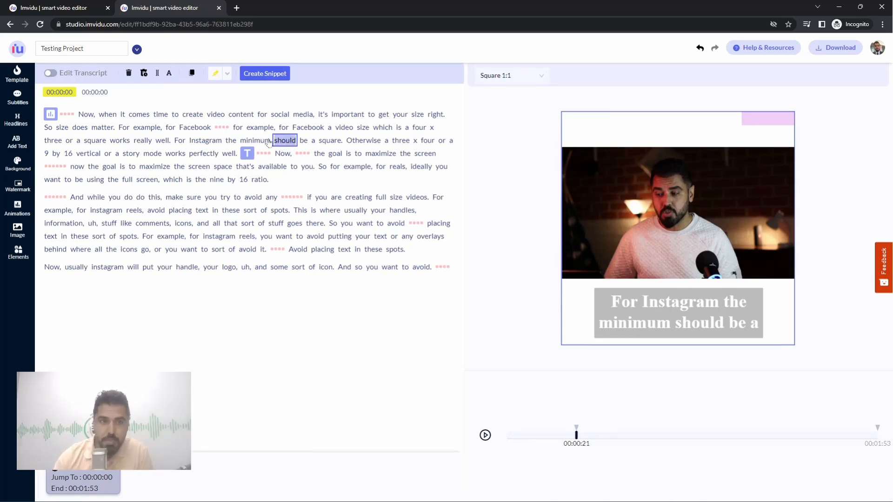
Turn on transcript editing and blank out the words "square.", "Otherwise" and "three" in the first paragraph
left_click(51, 74)
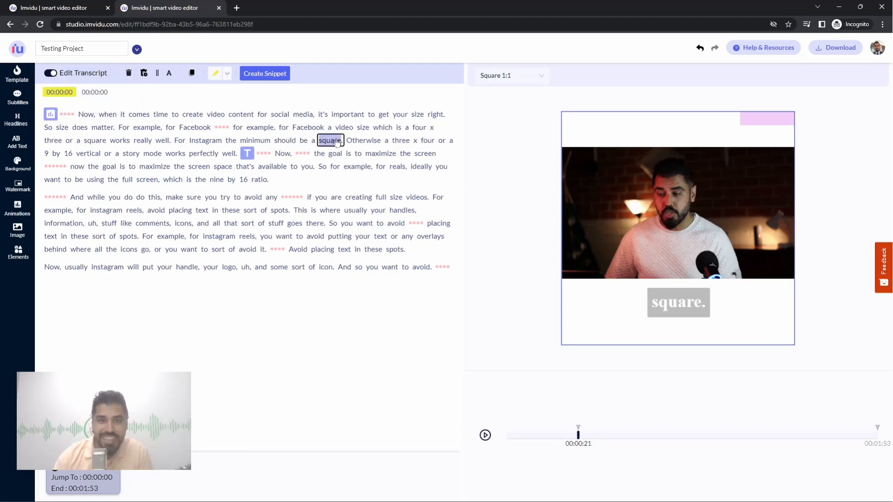
key("BackSpace")
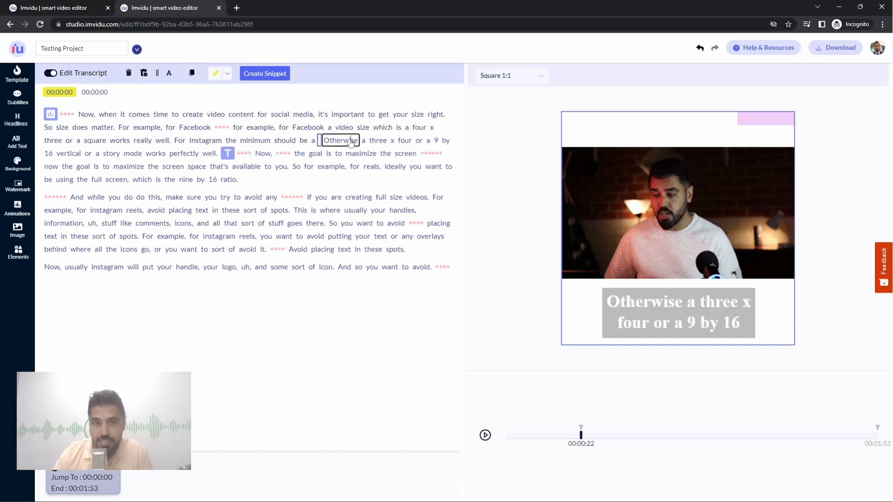
key("BackSpace")
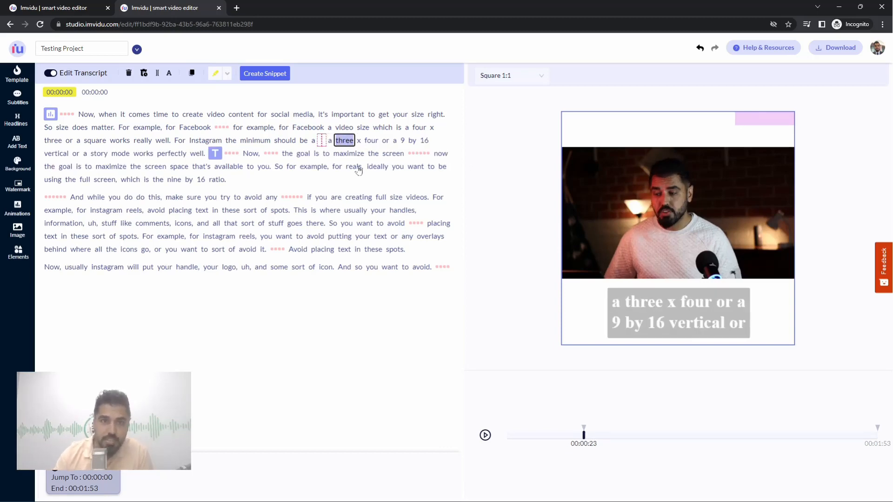
key("BackSpace")
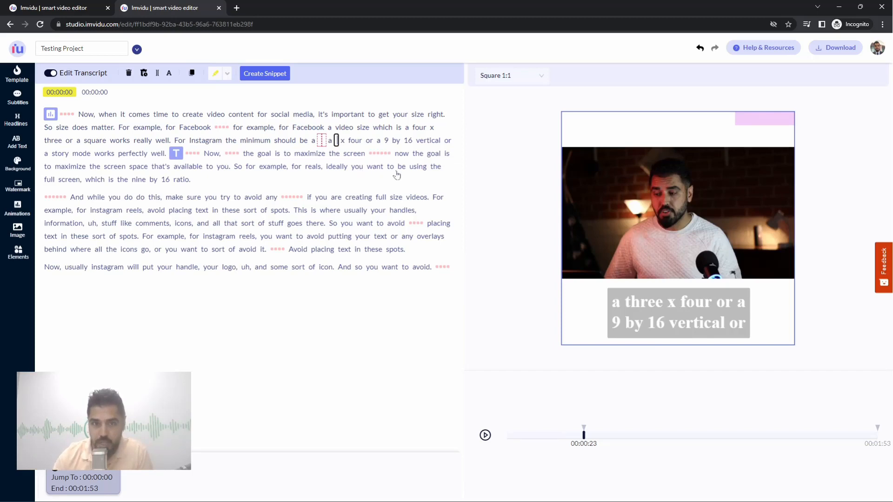
left_click(437, 169)
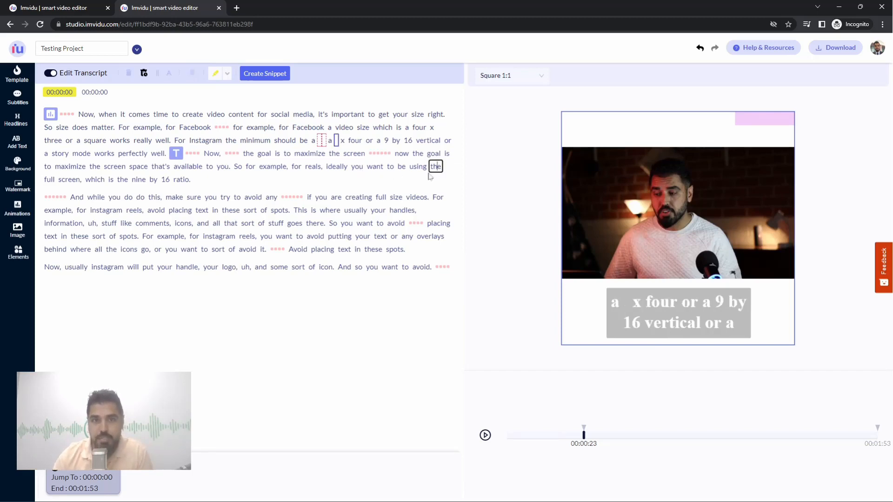
Fill the emptied word before "x four" with blank spaces and preview the subtitle at that word
left_click(337, 140)
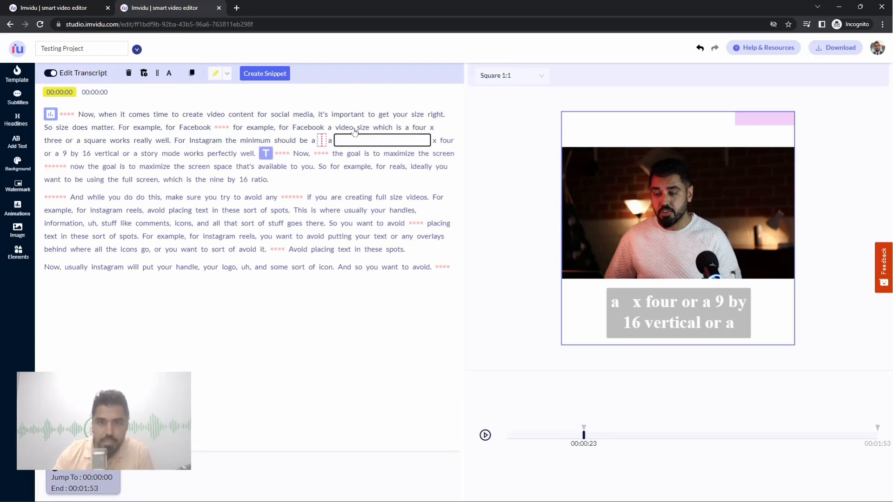
left_click(352, 155)
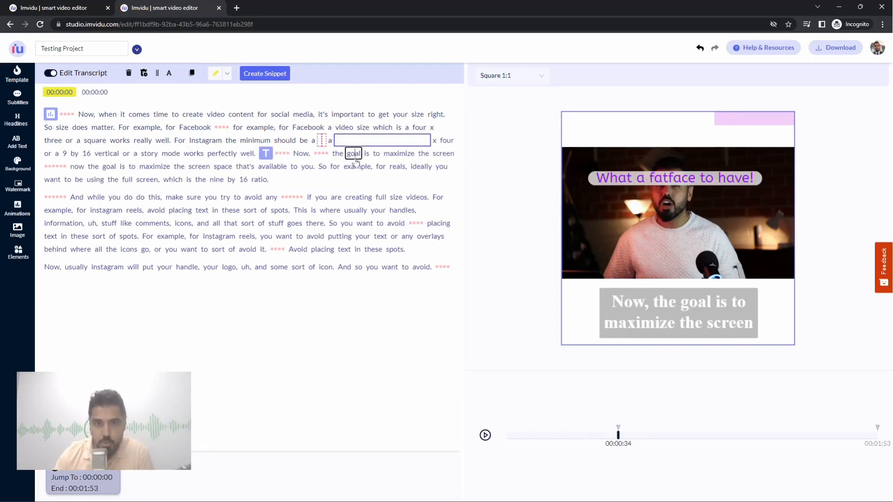
left_click(295, 144)
left_click(445, 141)
left_click(402, 144)
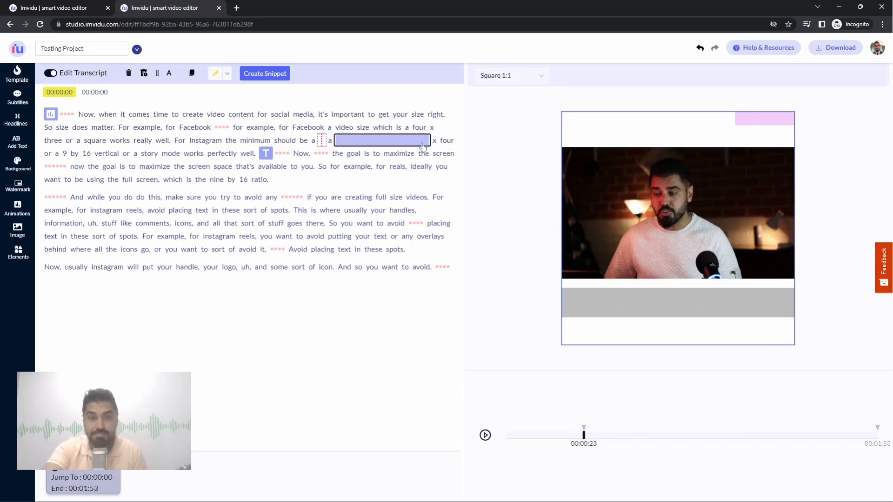
Clear the blank spaces from the emptied word and undo the word deletions in the first paragraph
key("BackSpace")
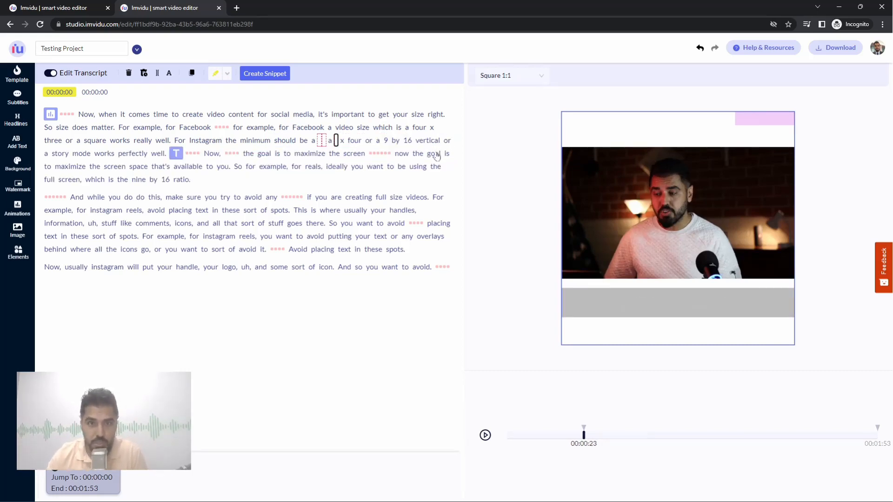
left_click(434, 154)
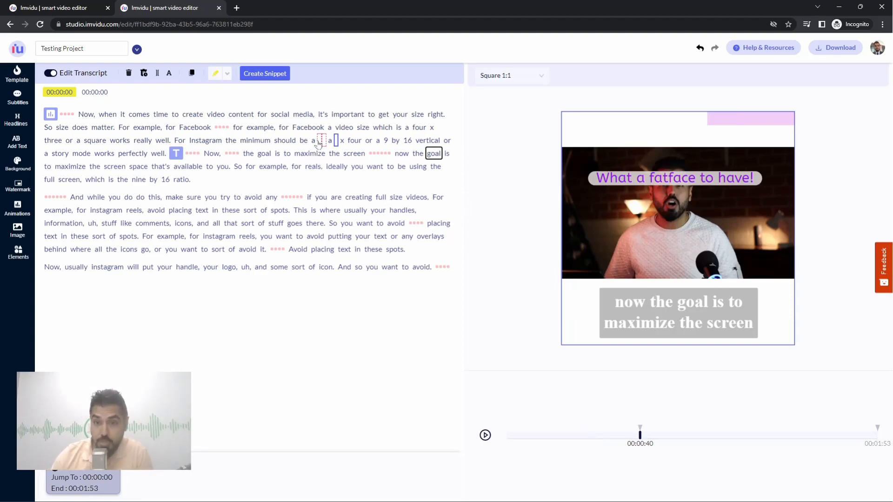
key("ctrl+z")
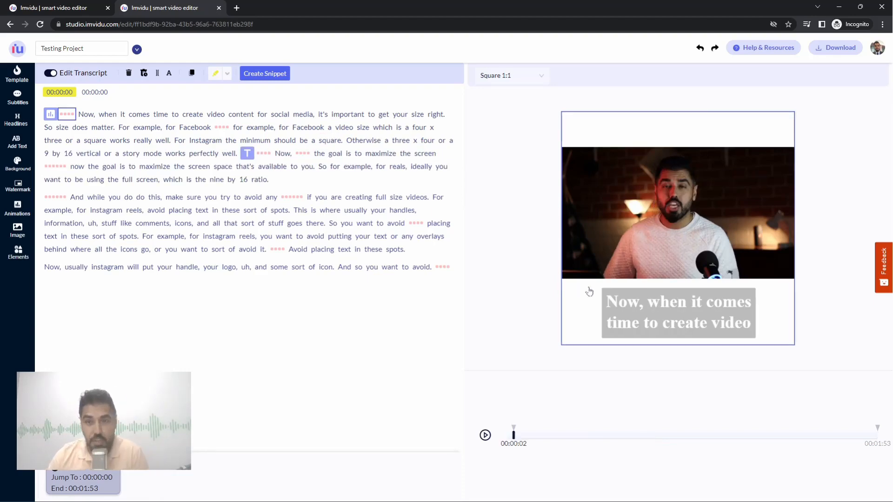
Open the subtitle settings and turn off the display of subtitles on the video
left_click(642, 325)
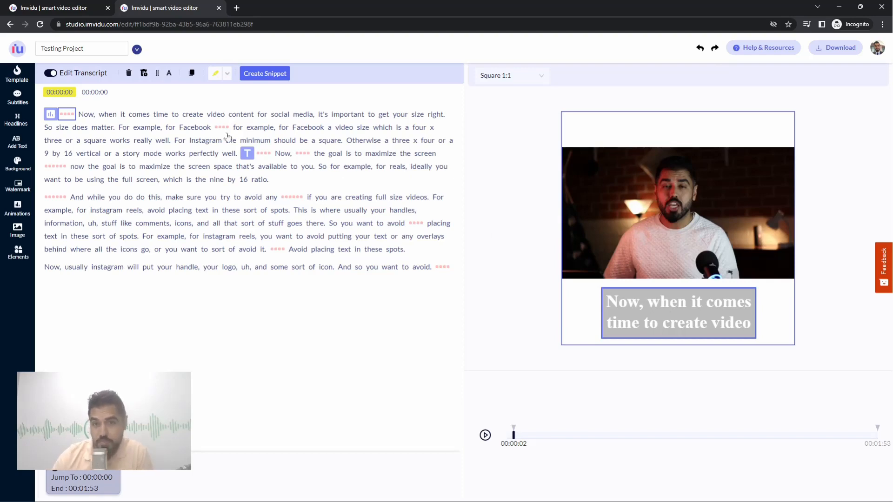
left_click(17, 97)
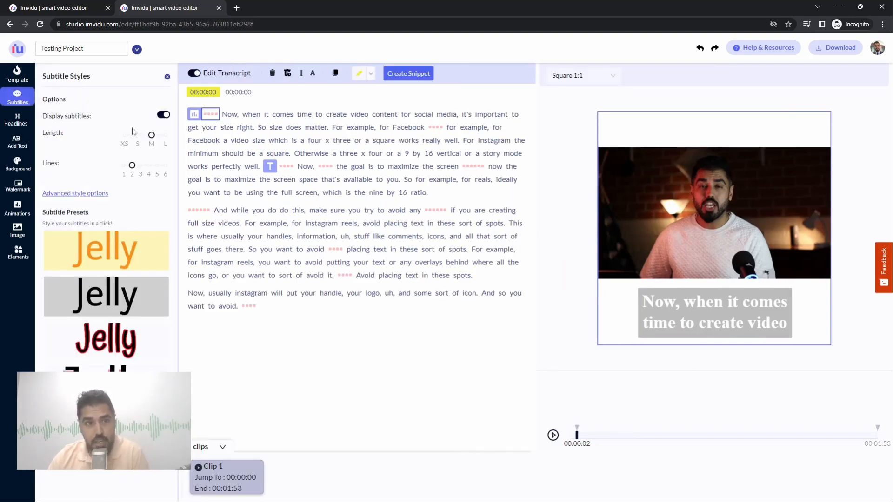
left_click(162, 115)
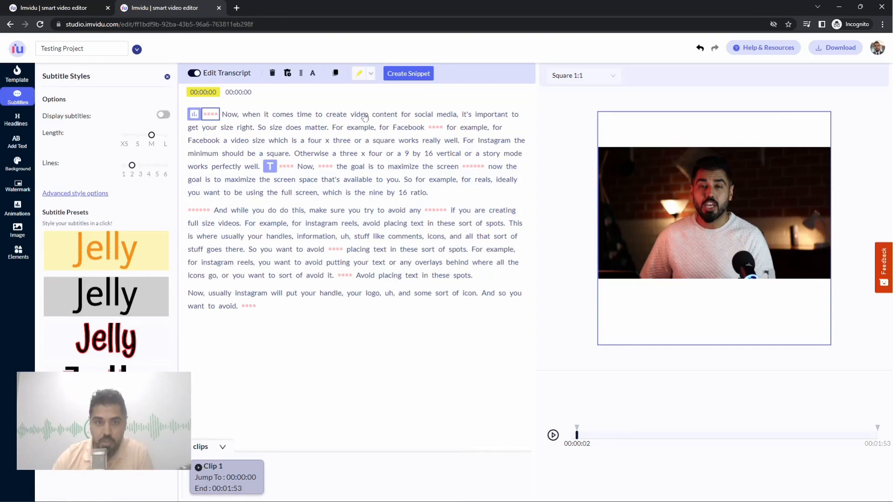
Turn off transcript editing and jump the video to the words "overlays" and "create" in the transcript
left_click(194, 73)
left_click(354, 212)
left_click(428, 263)
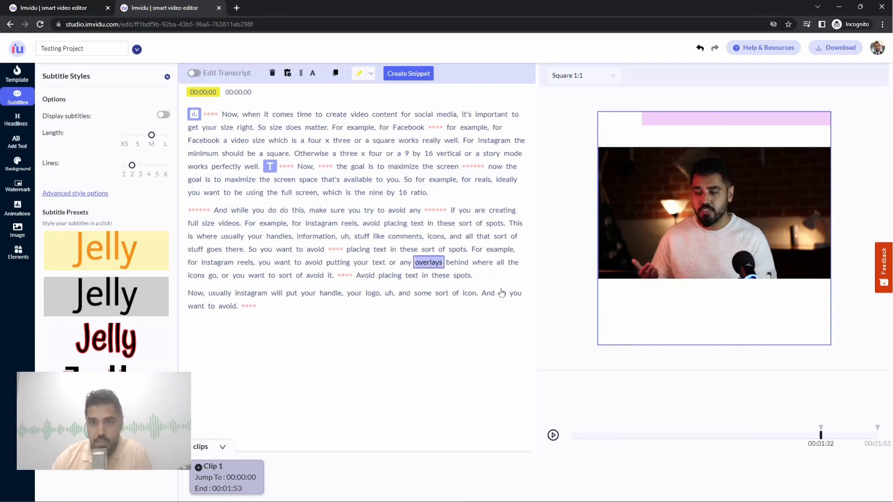
left_click(335, 115)
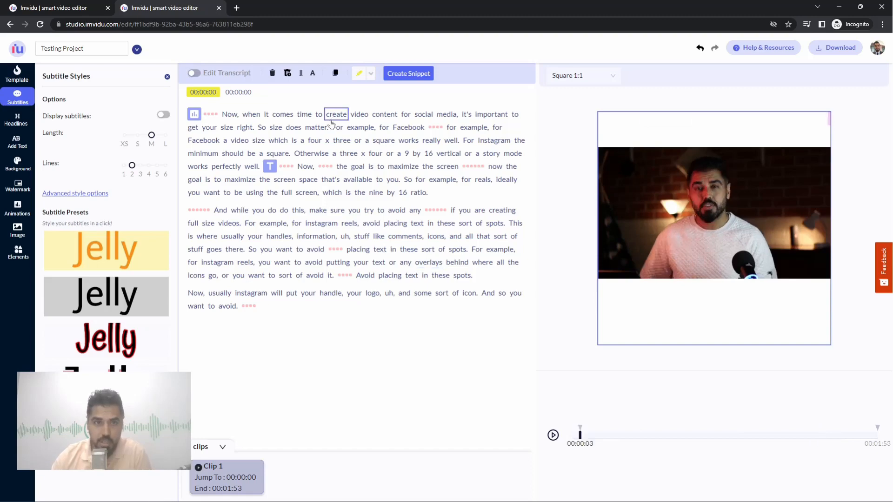
Turn the subtitle display back on and try the grey-background and pink-shadow Jelly presets while the video plays
left_click(163, 115)
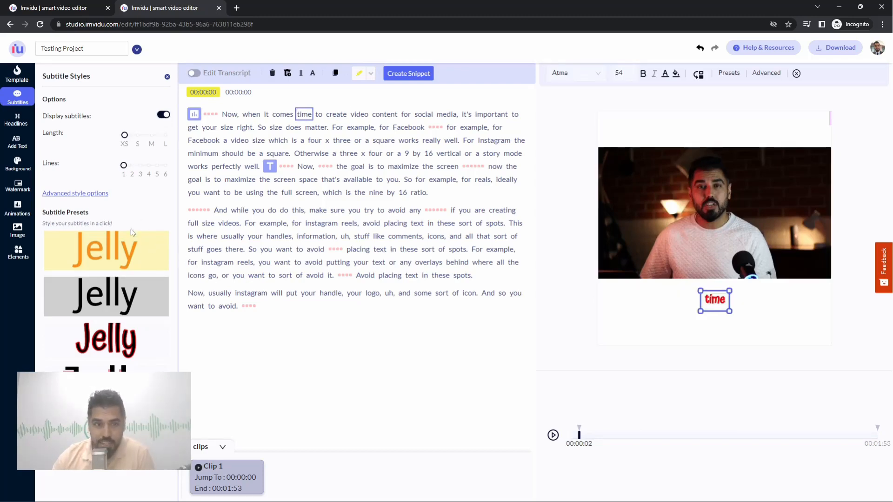
left_click(152, 293)
key("space")
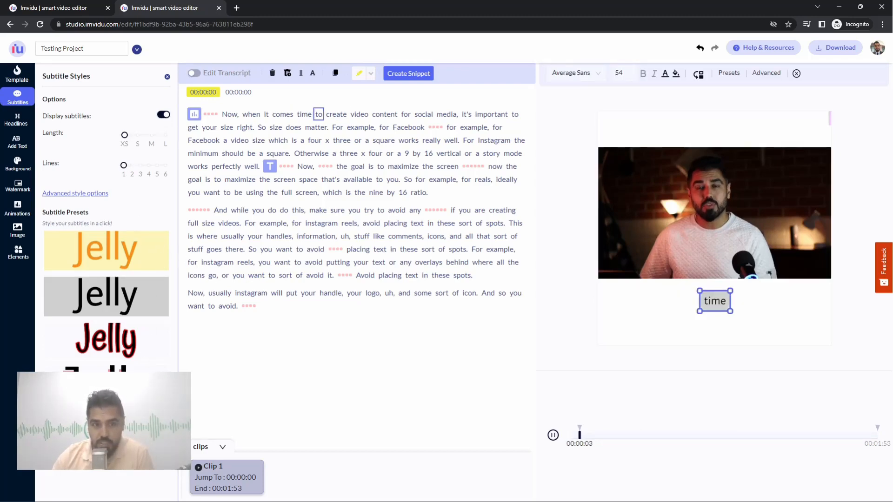
left_click(143, 382)
scroll(130, 318, "down", 1)
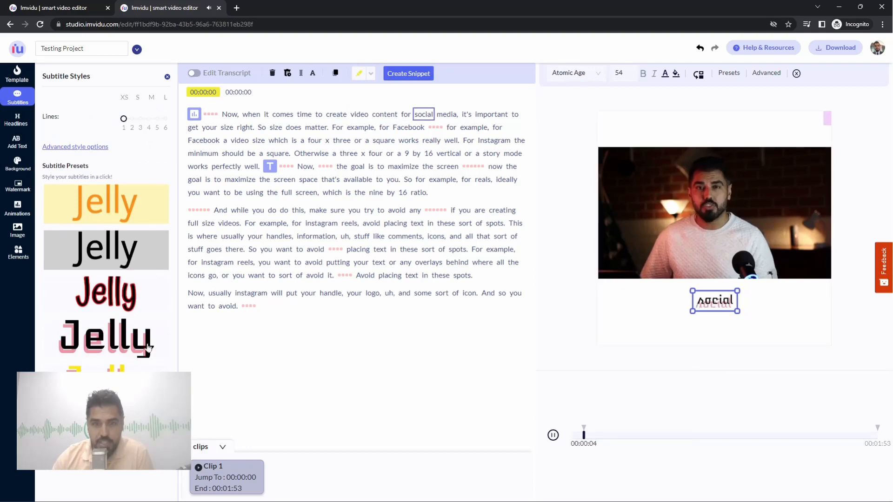
Try the green Jelly subtitle preset with the purple shadow on the playing video
scroll(130, 317, "down", 5)
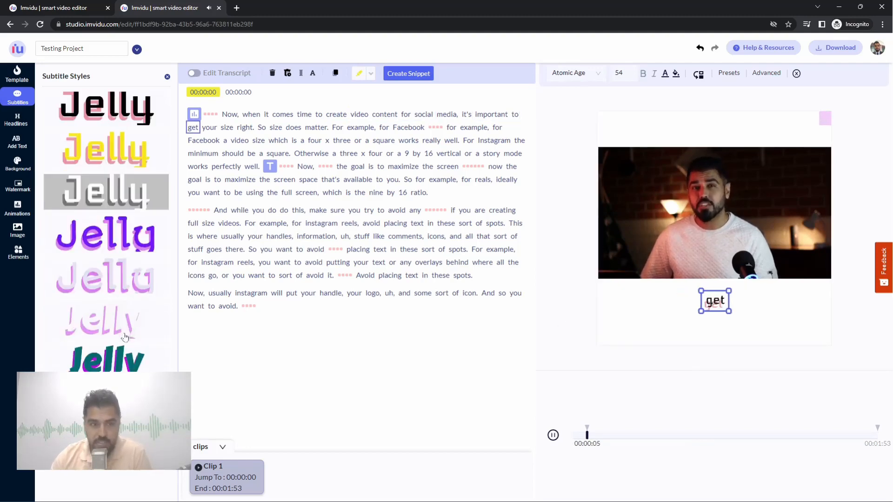
left_click(125, 333)
left_click(127, 369)
scroll(128, 368, "down", 4)
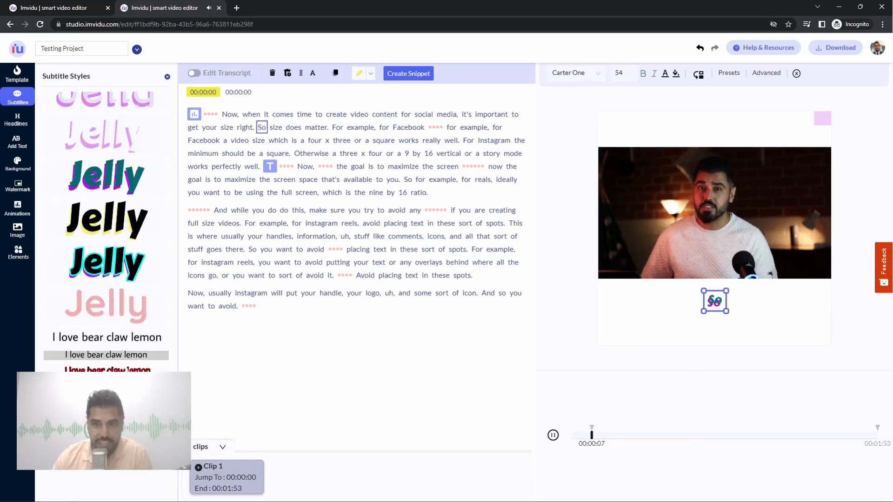
key("space")
key("space")
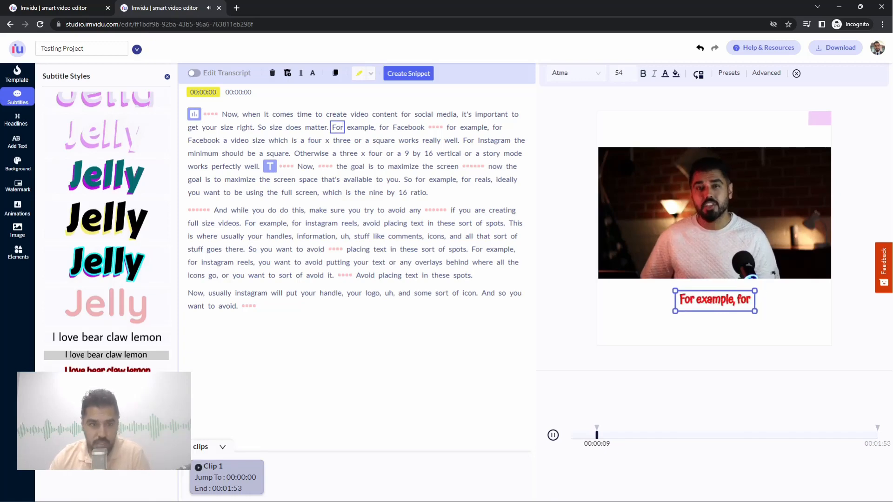
Try the yellow subtitle preset, apply the two-line black preset with a yellow shadow and pause the video
scroll(126, 298, "down", 2)
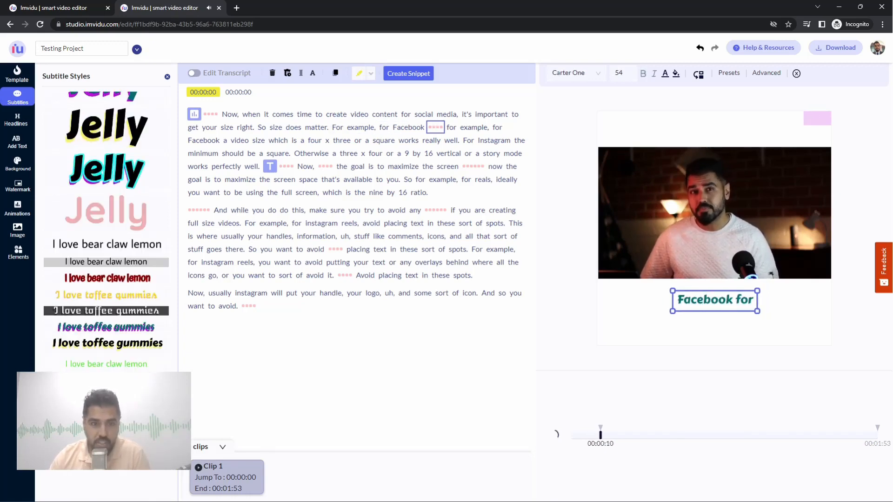
left_click(125, 295)
scroll(126, 412, "down", 2)
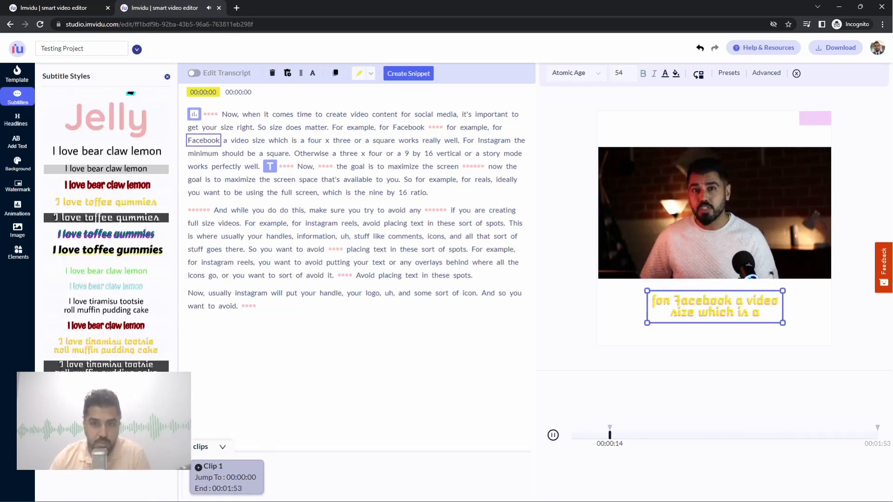
left_click(126, 411)
left_click(549, 435)
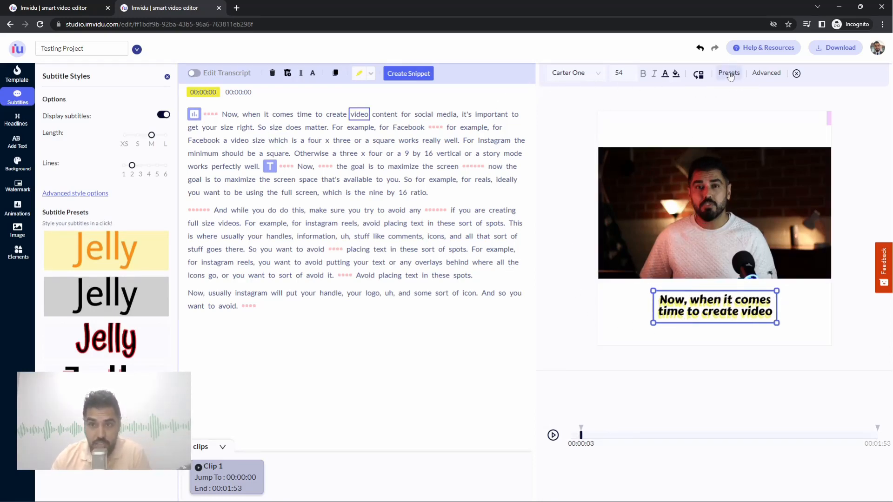
Open the advanced subtitle styling, set the lines to 3 and move the subtitle up onto the speaker's chest
left_click(767, 73)
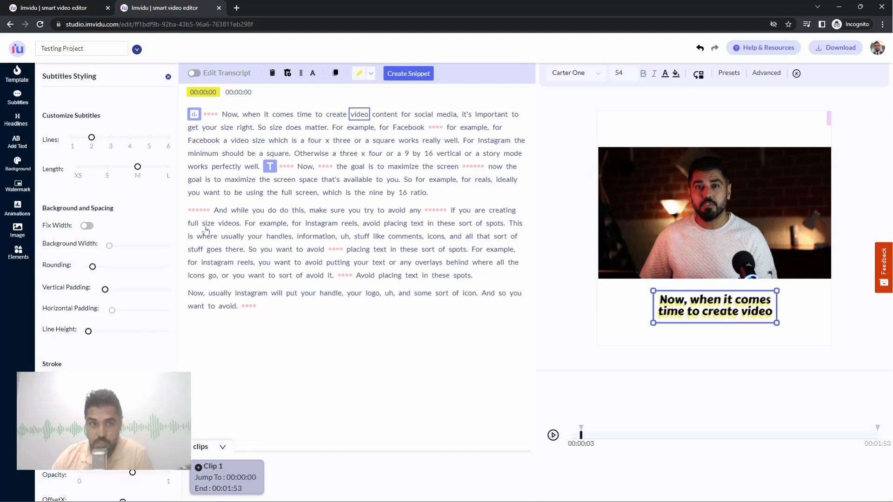
mouse_move(92, 139)
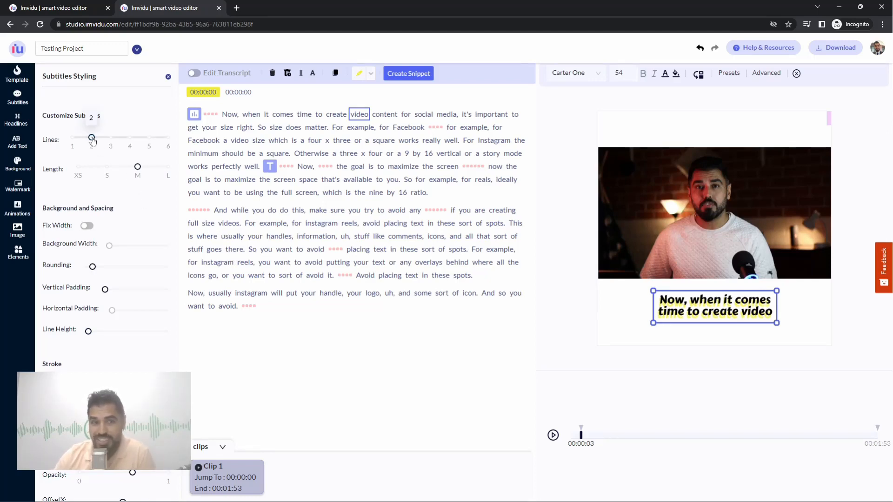
left_click_drag(92, 138, 111, 140)
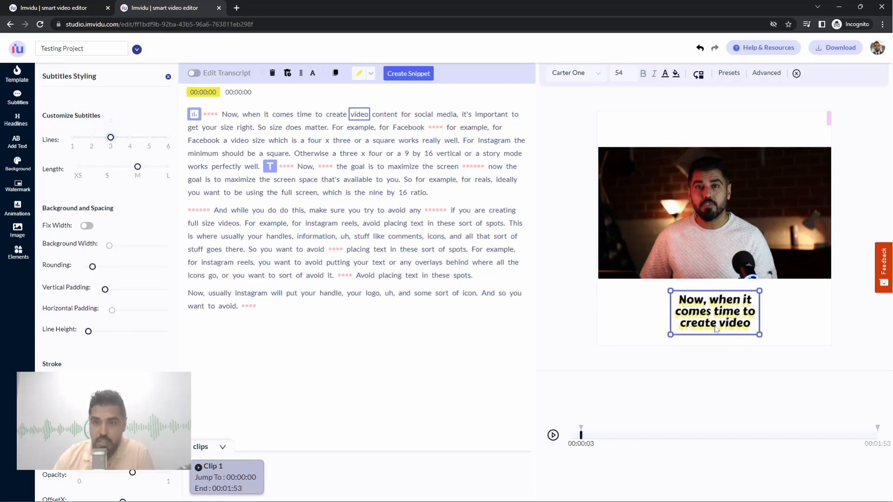
left_click_drag(716, 329, 705, 263)
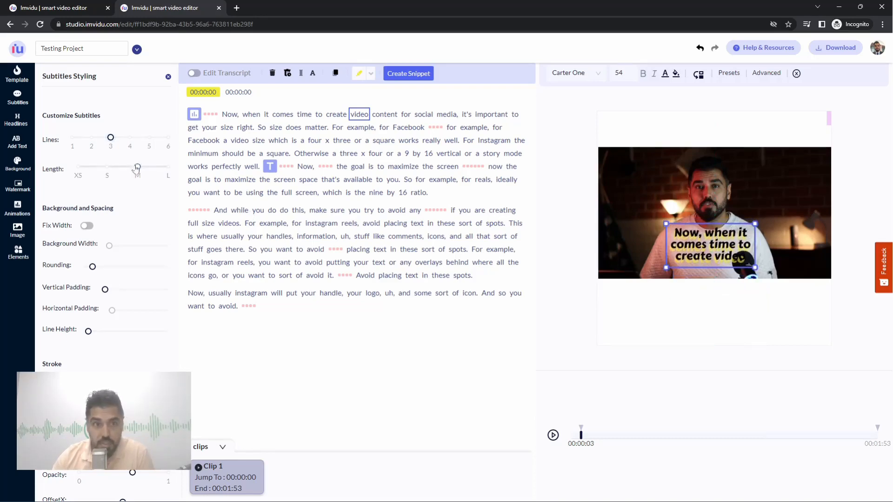
Set the subtitle length to XS and preview it at the words "comes" and "available" in the transcript
left_click_drag(113, 168, 79, 167)
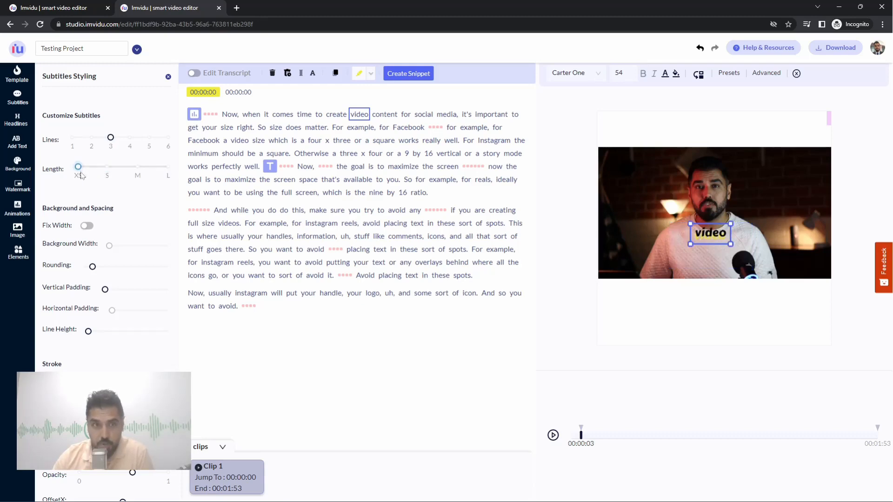
left_click(279, 116)
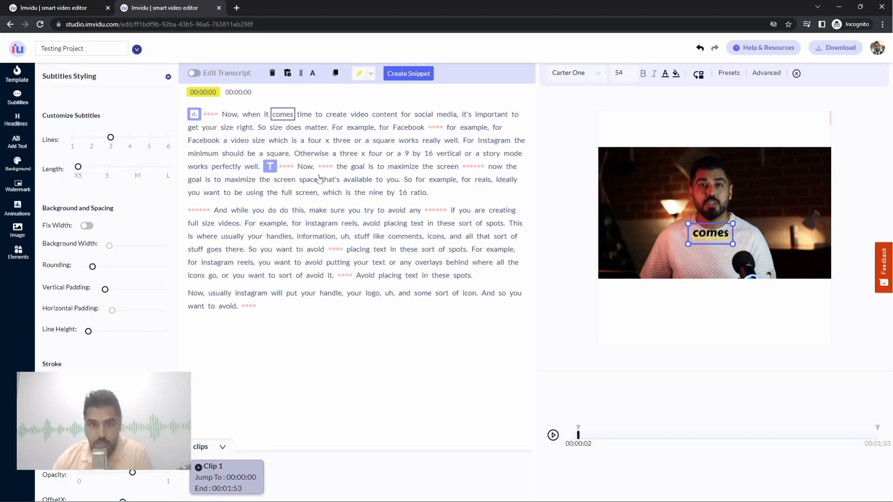
left_click(319, 180)
left_click(367, 185)
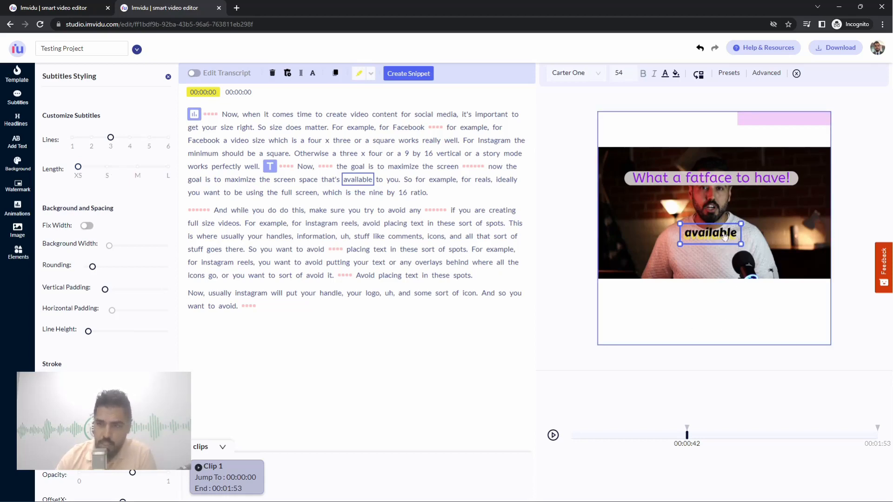
Set the subtitle length to S and reduce the number of lines to 2 and finally to 1
left_click(107, 168)
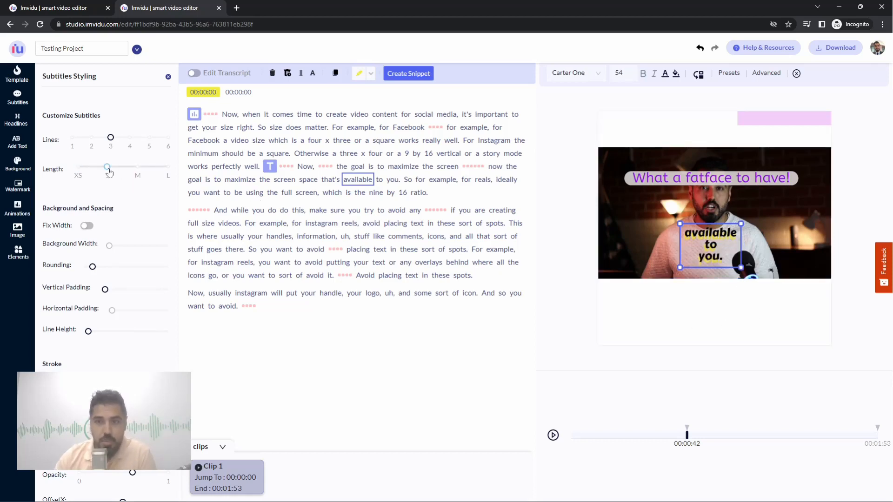
mouse_move(113, 141)
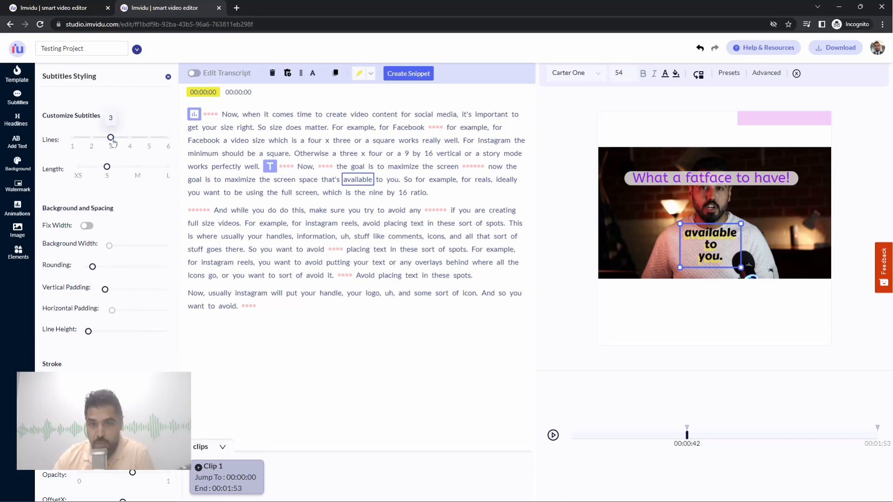
left_click_drag(111, 142, 93, 141)
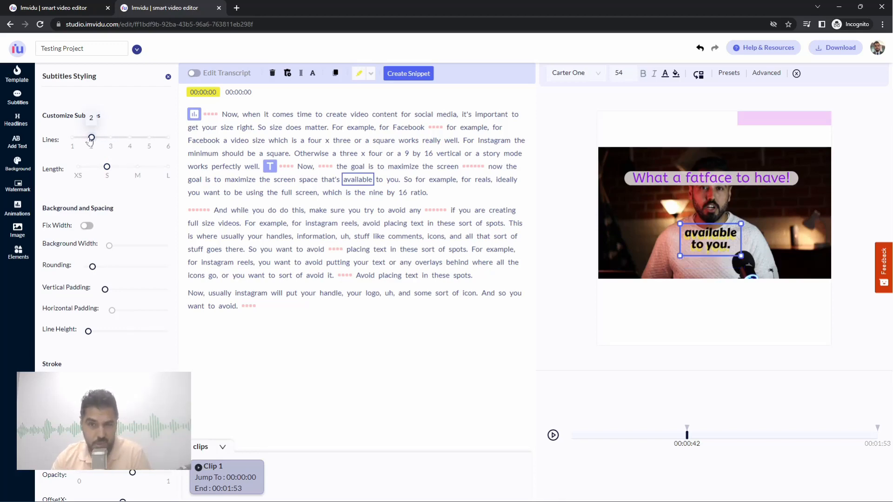
right_click(76, 139)
left_click(76, 139)
left_click(75, 139)
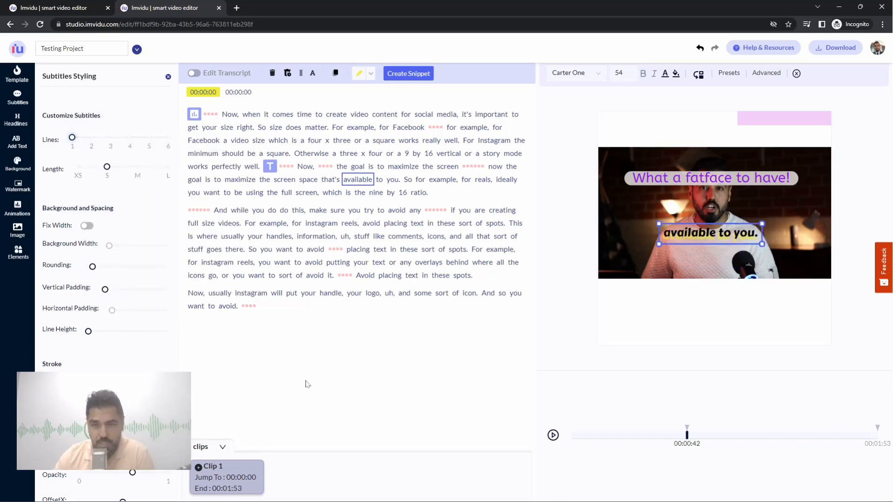
Try subtitle length M, return the length to S and set the lines to 3
left_click(137, 168)
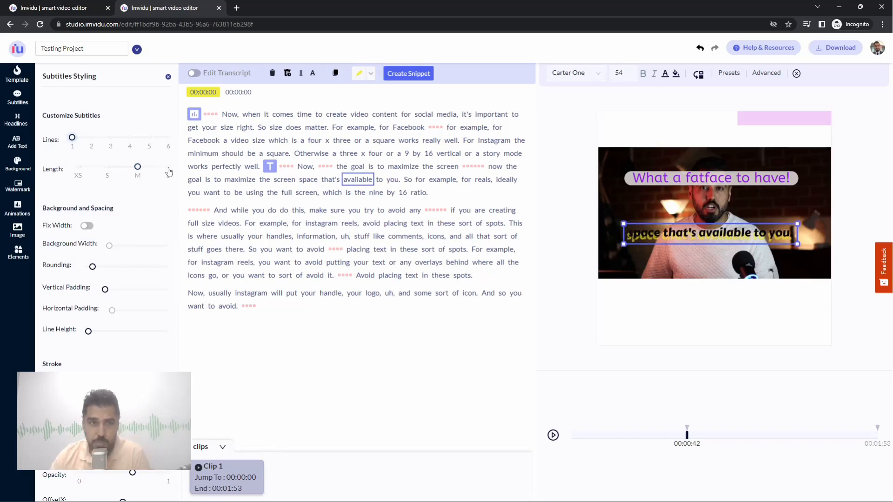
left_click(107, 167)
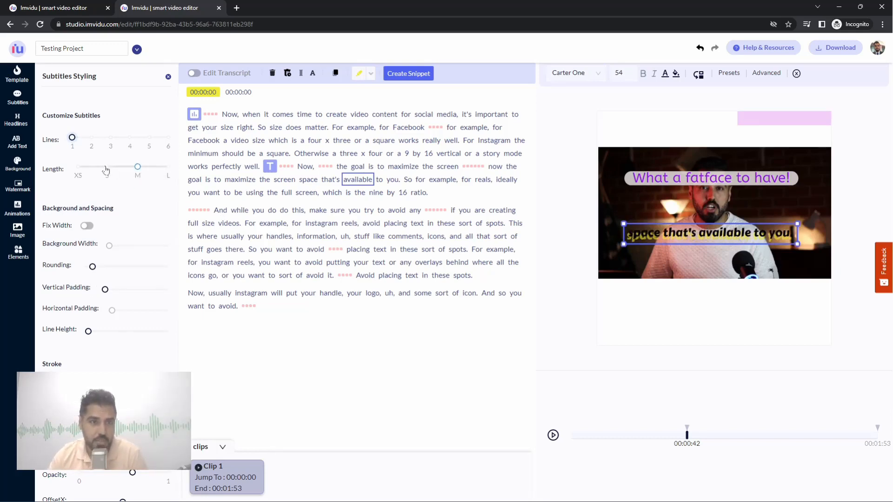
left_click(114, 139)
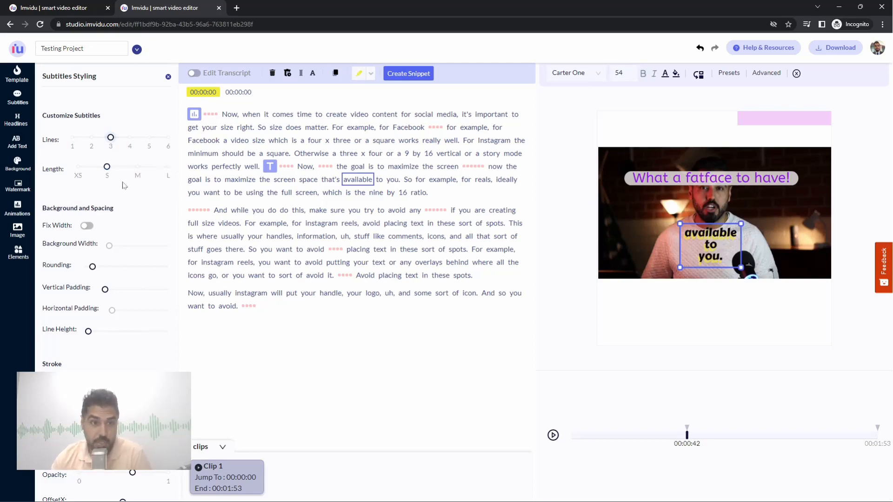
Try the fixed subtitle width briefly, and give the subtitle a mostly opaque red background with hex FF0F0F
left_click(87, 228)
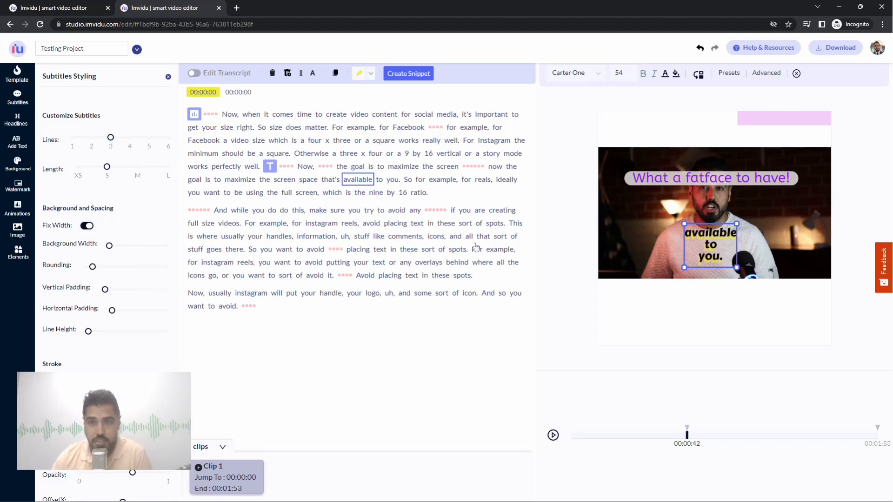
left_click(677, 74)
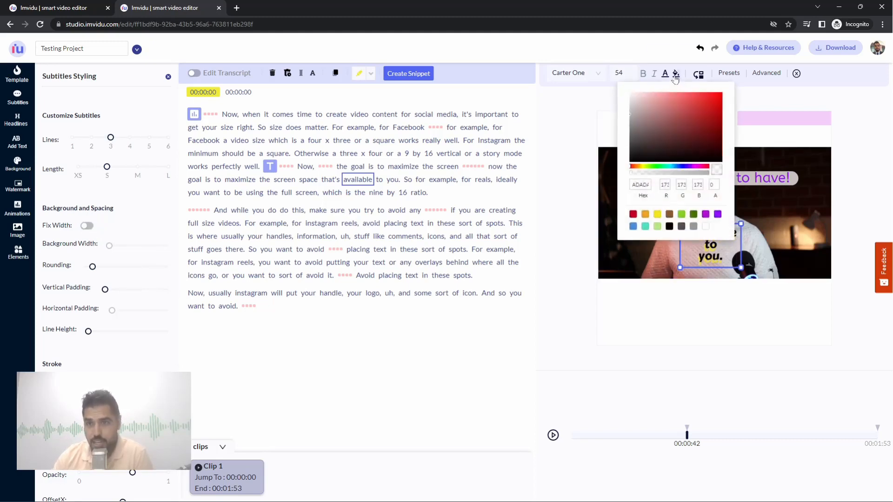
left_click(677, 75)
left_click(676, 75)
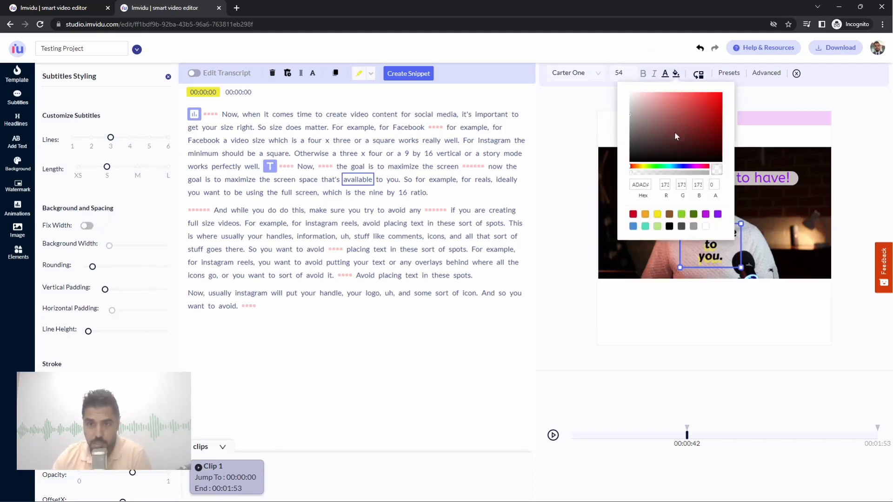
left_click(633, 96)
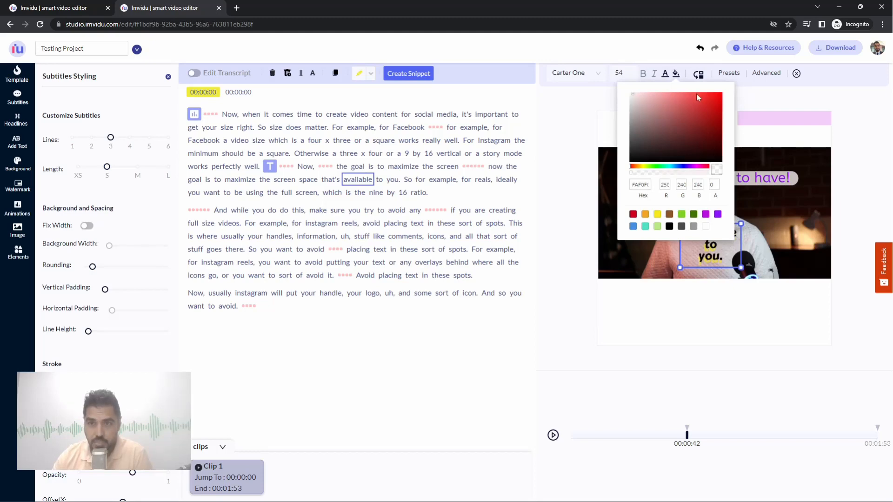
left_click_drag(703, 95, 719, 93)
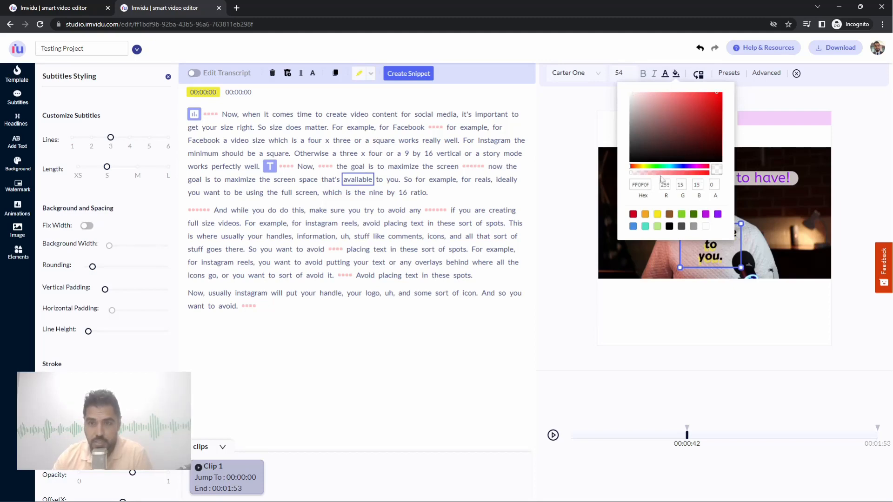
left_click(694, 173)
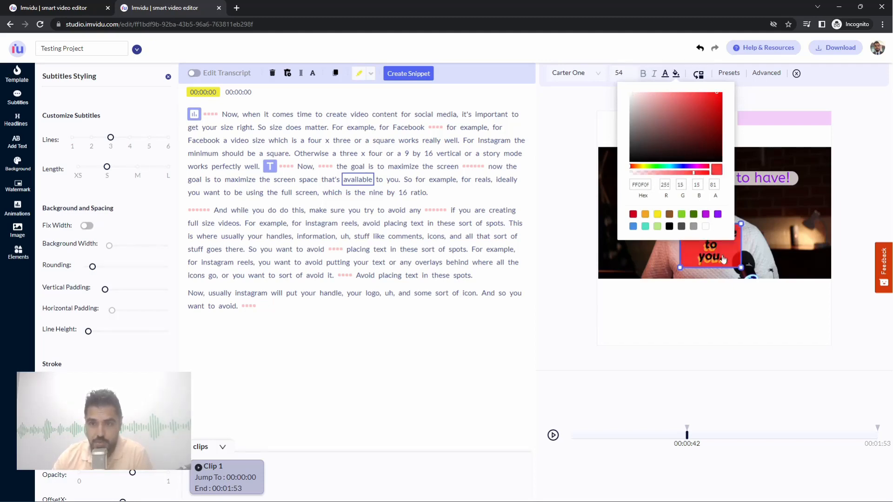
left_click(826, 224)
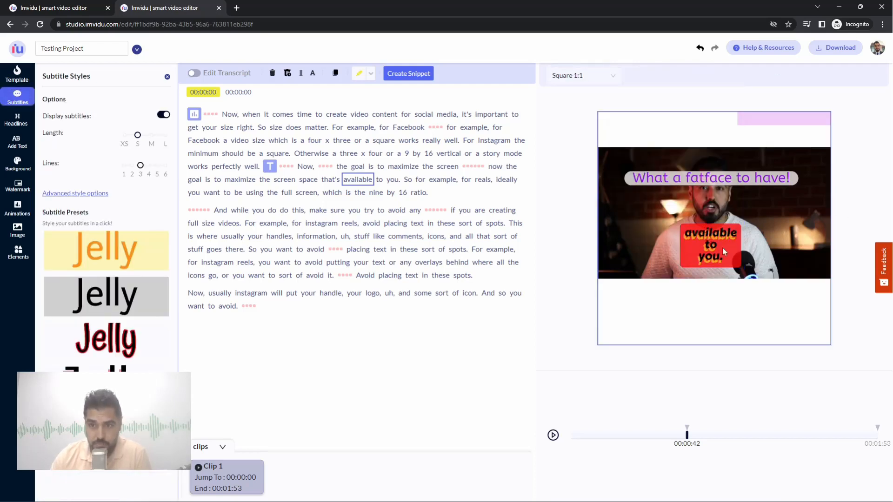
Turn on fixed width for the subtitle, widen its red background across most of the video and preview it at two points in playback
left_click(740, 263)
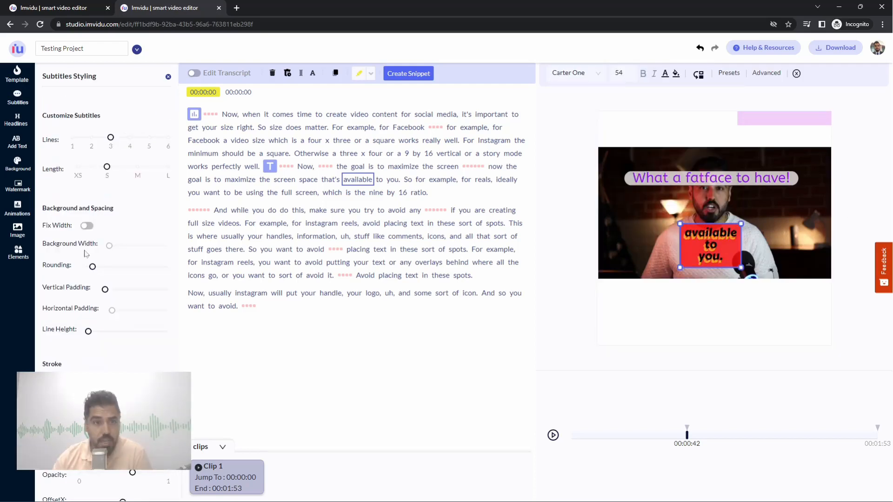
left_click(86, 226)
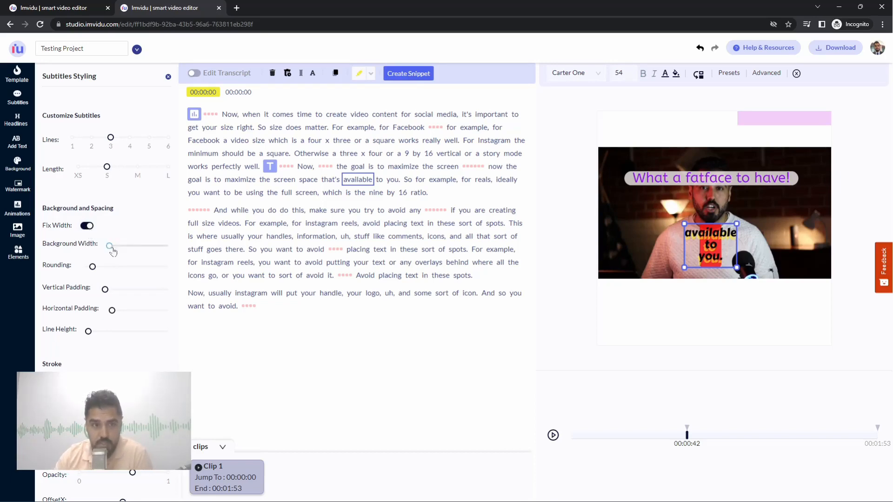
left_click_drag(109, 245, 139, 252)
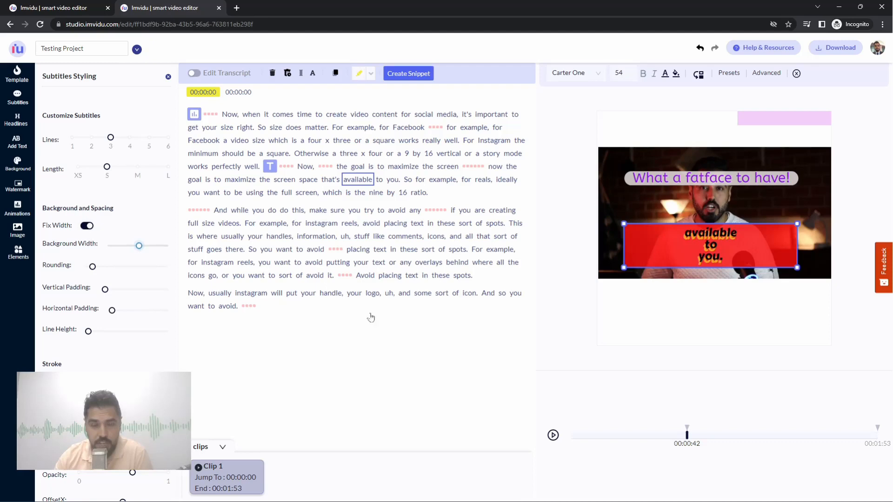
left_click(552, 435)
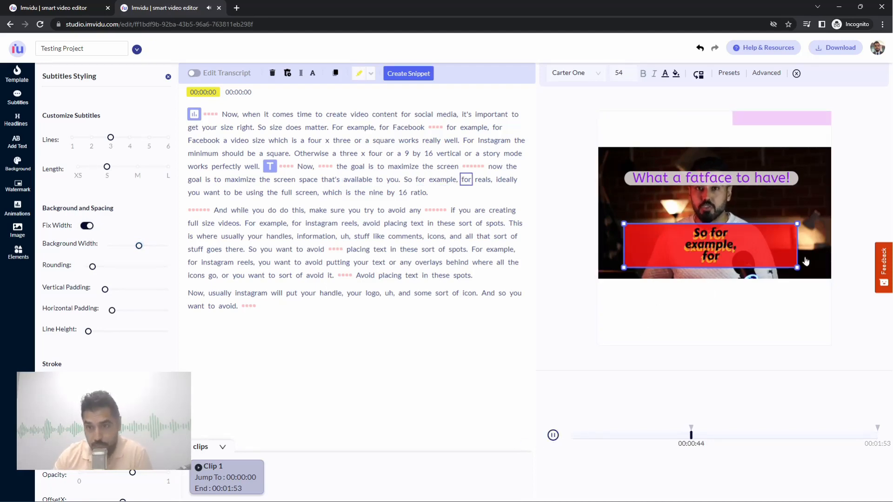
left_click(631, 435)
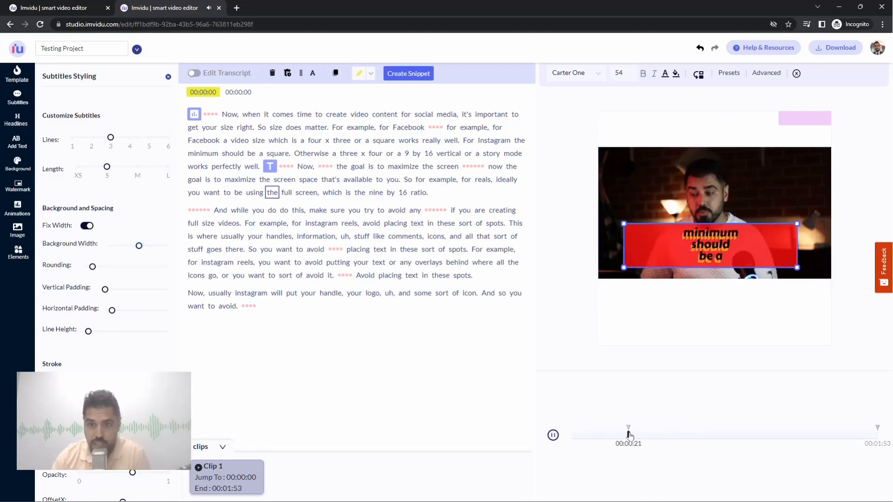
Pause the playback, round the corners of the subtitle's red background to the maximum and deselect the subtitle
left_click(553, 435)
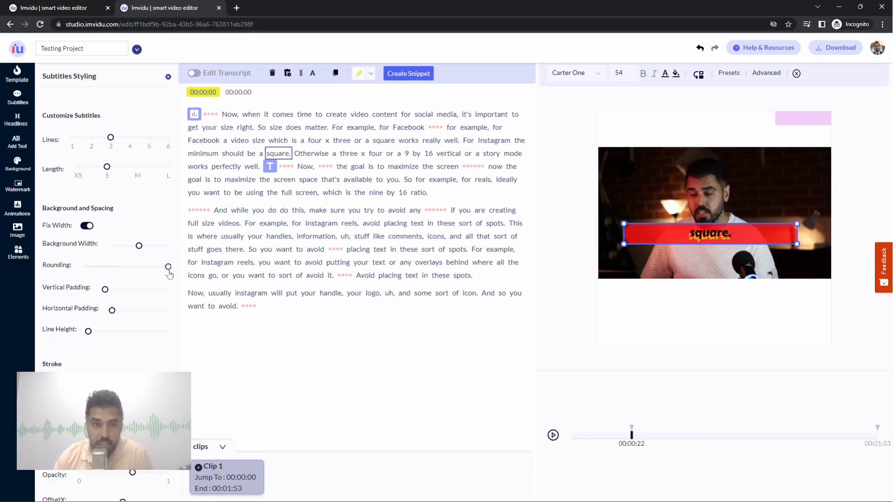
mouse_move(167, 266)
left_mouse_down()
mouse_move(84, 271)
mouse_move(176, 267)
left_mouse_up()
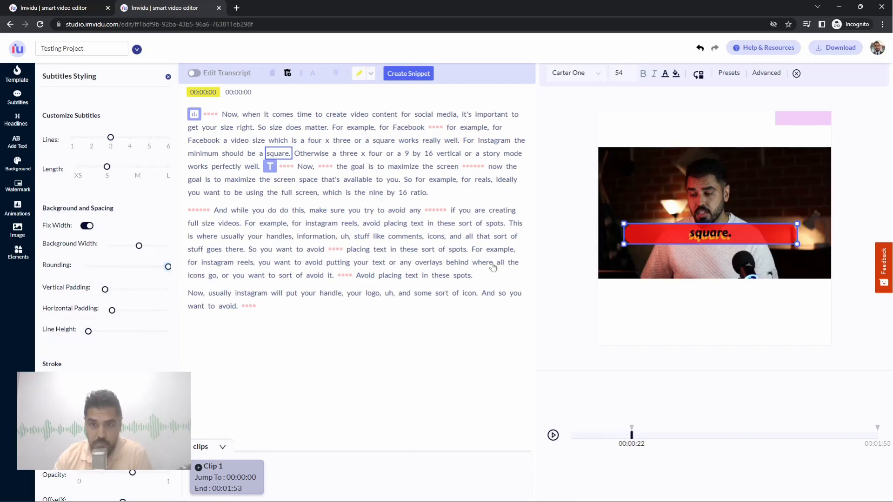
left_click(582, 245)
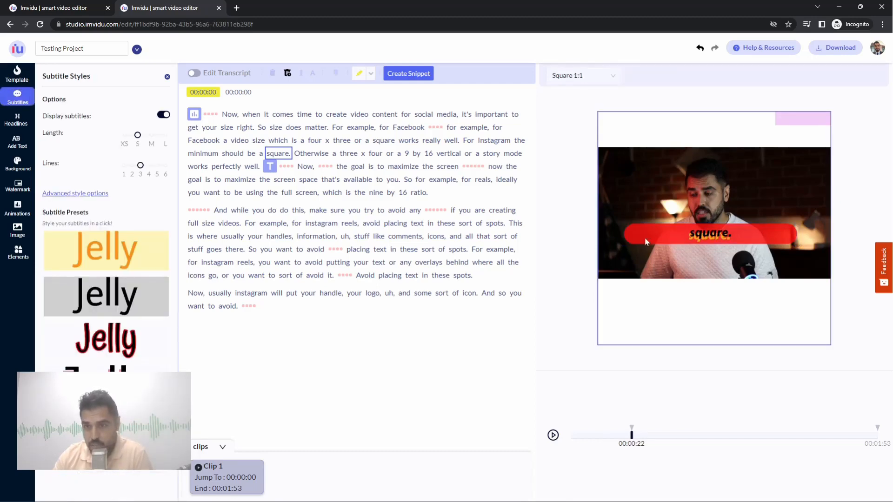
Slightly increase the subtitle's vertical and horizontal padding and turn off its fixed width
left_click(702, 236)
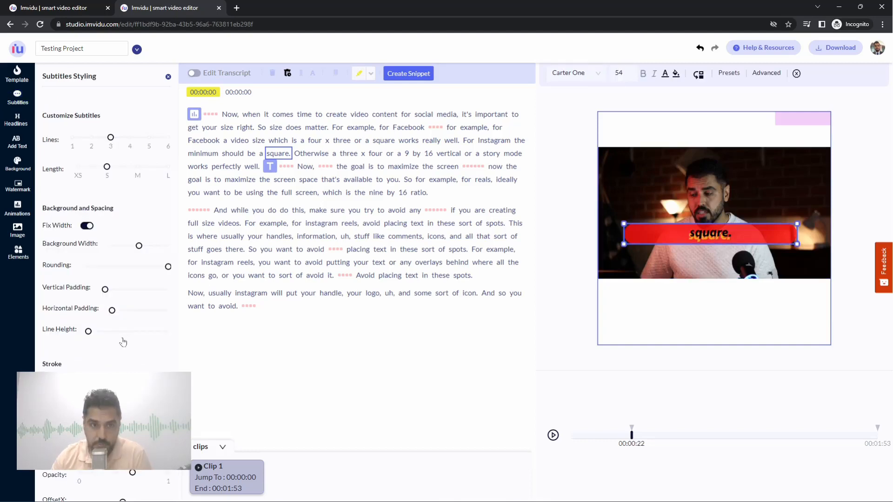
left_click_drag(105, 290, 89, 331)
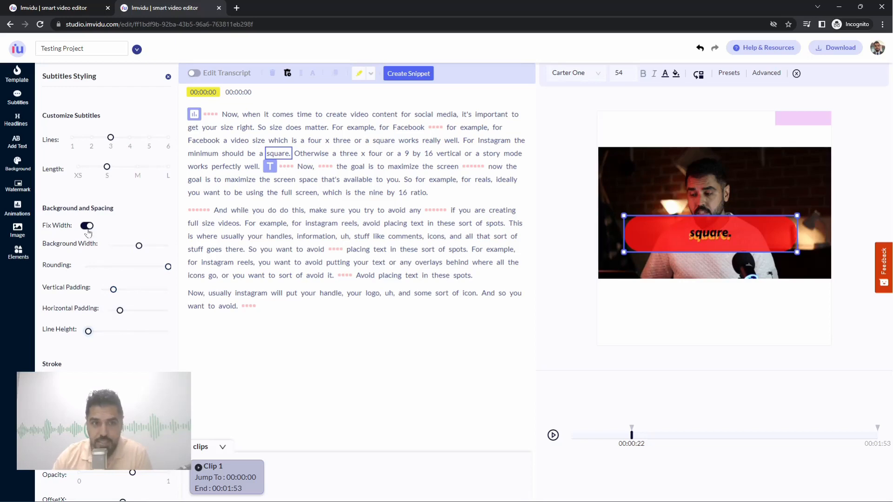
left_click(87, 226)
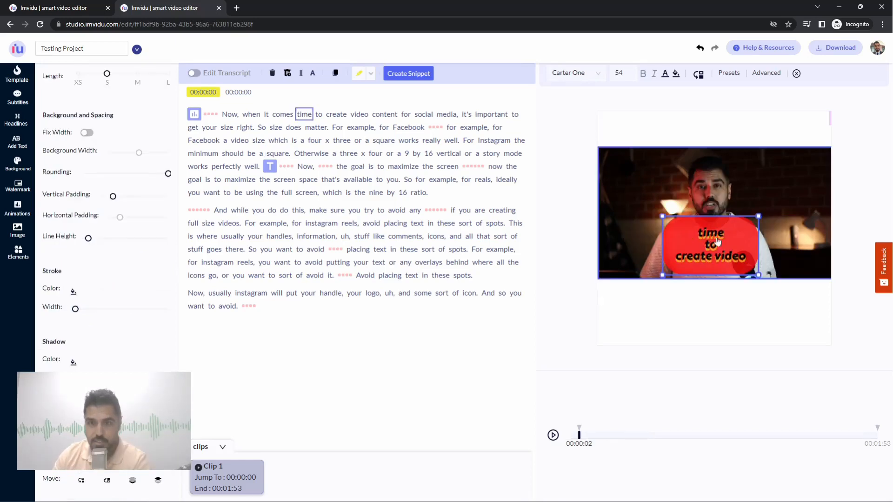
Set the subtitles to 2 lines and their length to XS
left_click(718, 242)
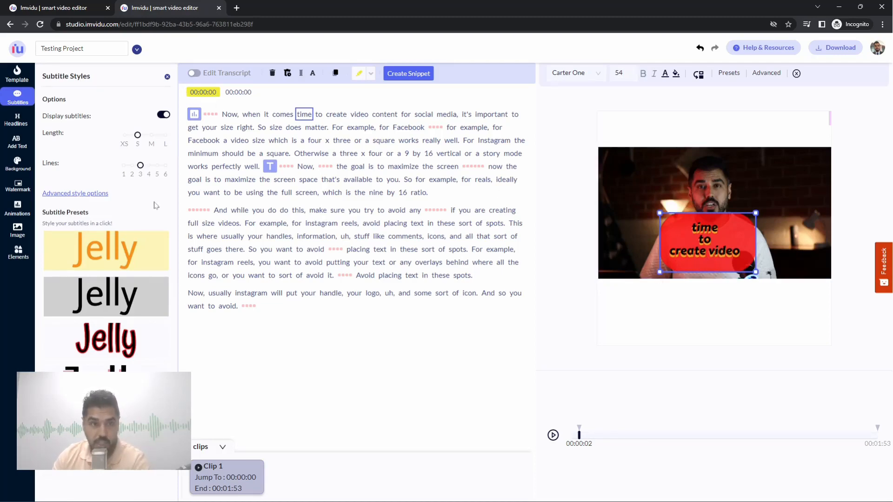
left_click_drag(140, 166, 132, 166)
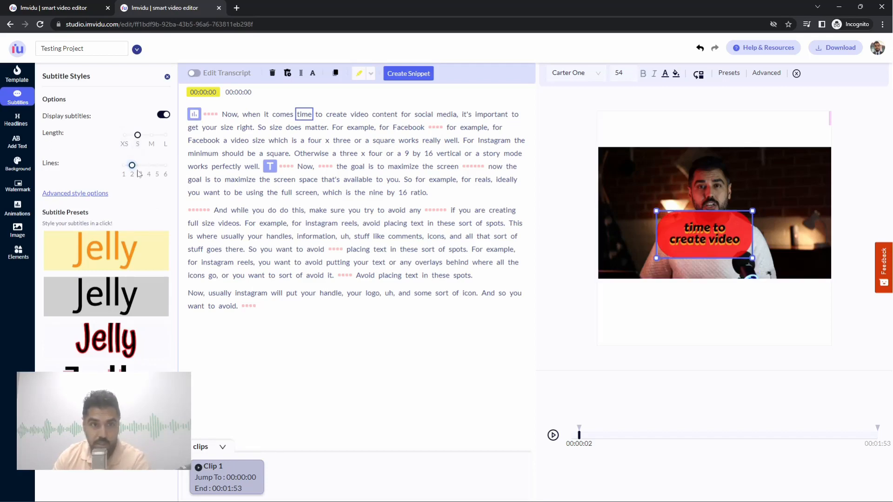
mouse_move(138, 136)
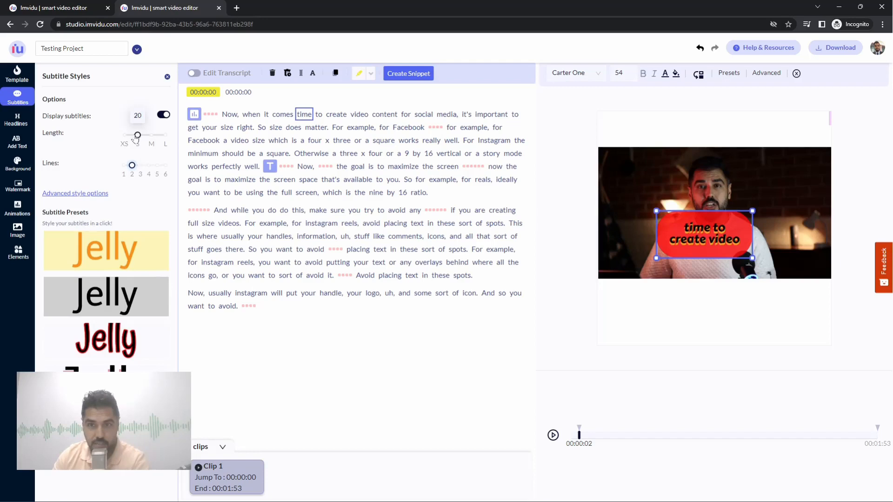
left_click_drag(137, 136, 123, 135)
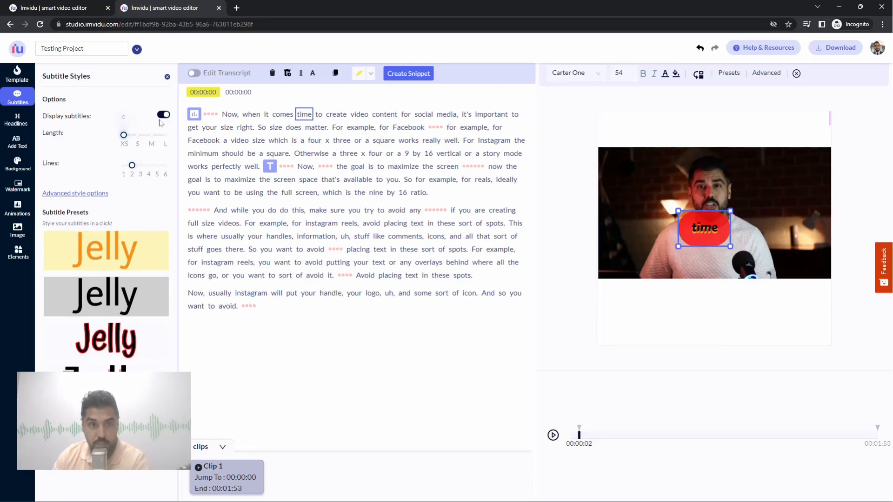
Turn on fixed width in the advanced subtitle styling and narrow the background to a short pill around the word
left_click(776, 78)
right_click(776, 78)
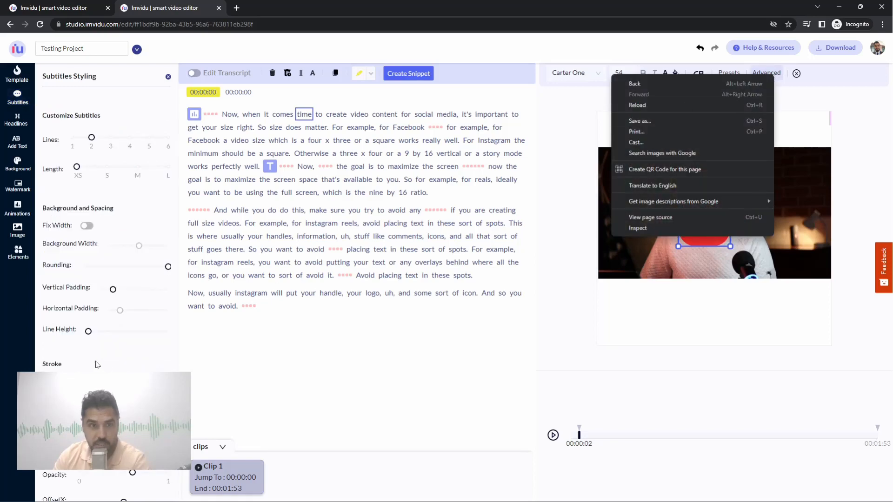
left_click(90, 229)
left_click(87, 227)
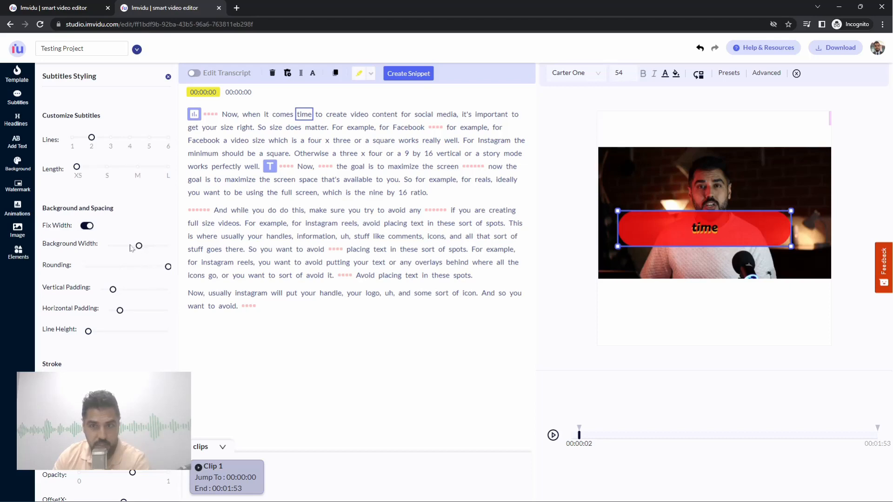
left_click_drag(131, 249, 127, 248)
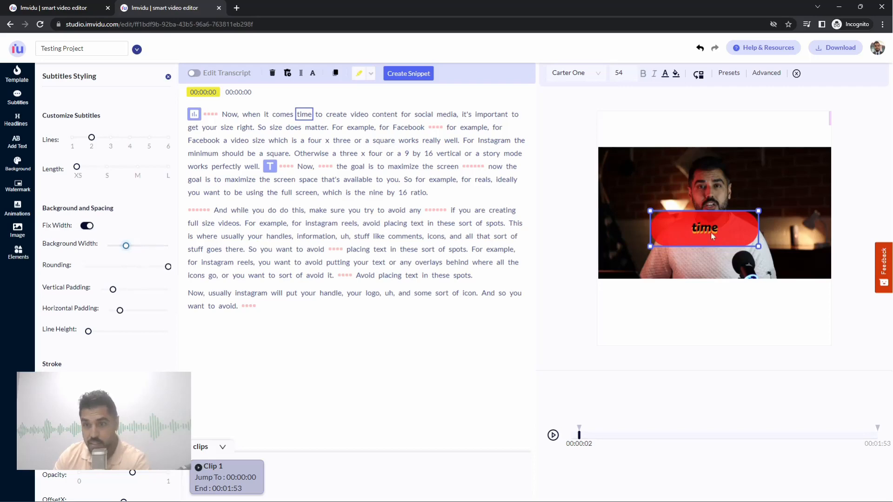
Move the subtitle to the lower middle of the video, preview it briefly in playback and return to the word "time"
mouse_move(702, 231)
left_mouse_down()
mouse_move(710, 254)
mouse_move(694, 243)
left_mouse_up()
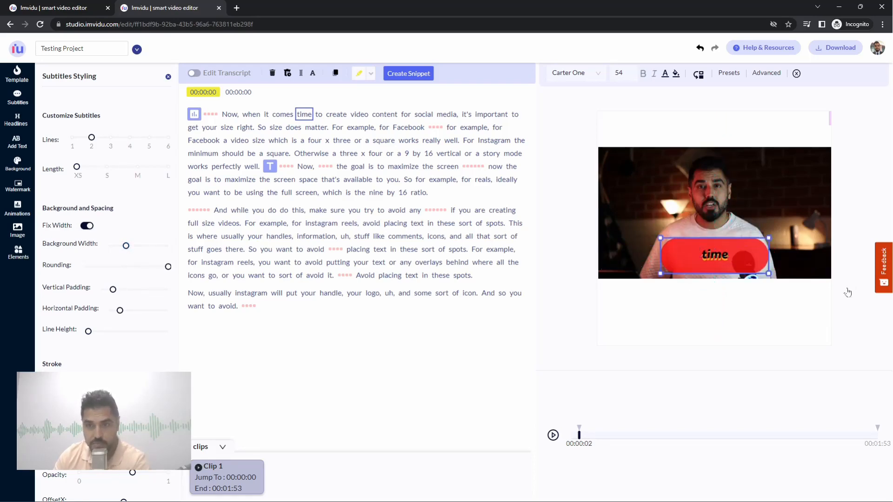
left_click(848, 292)
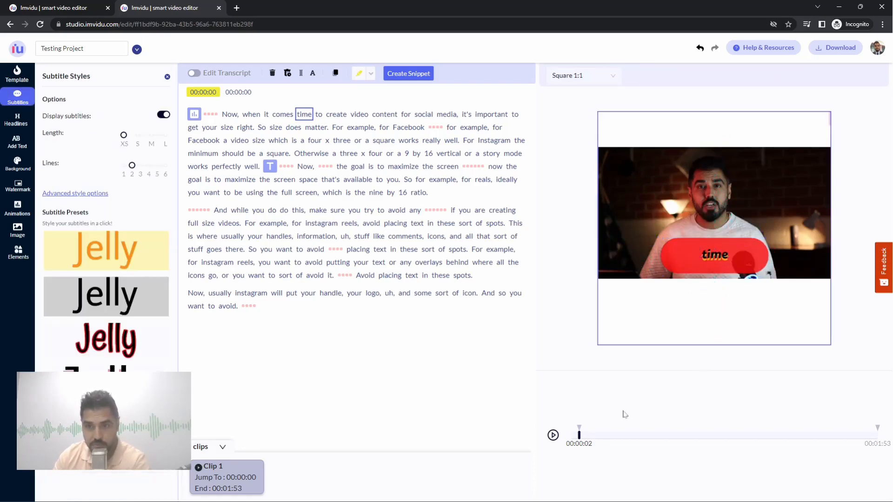
left_click(553, 437)
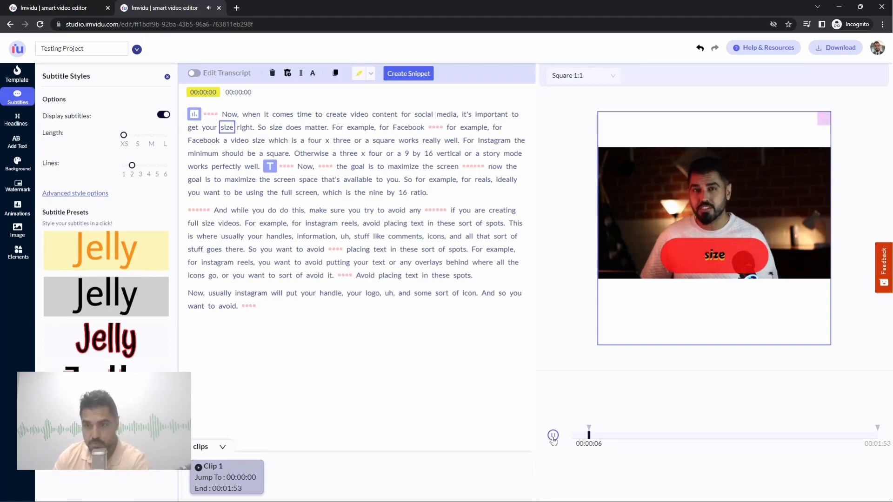
left_click(553, 437)
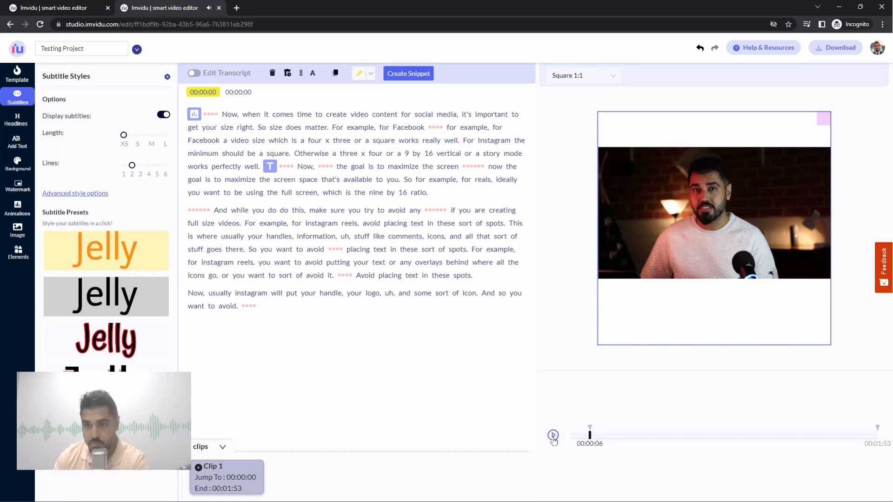
left_click(304, 116)
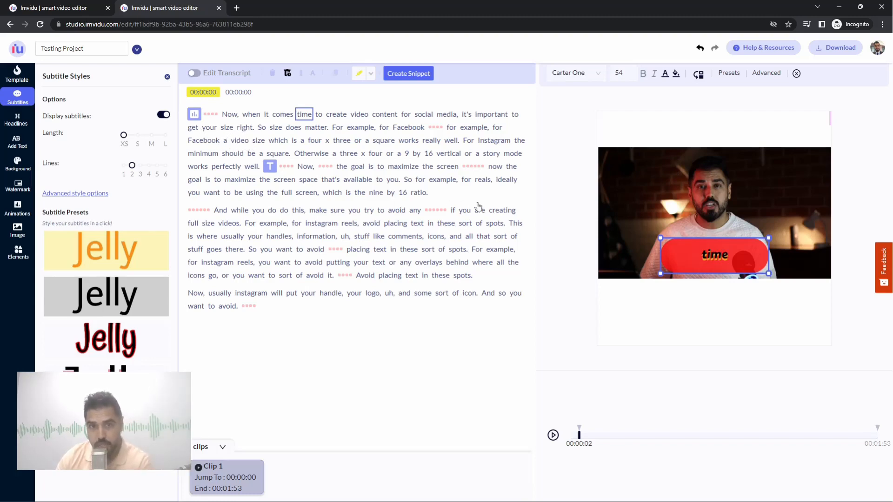
Generate the Subtitles (SRT) and Transcript file for download, then open the .srt file and look through its entries
left_click(842, 51)
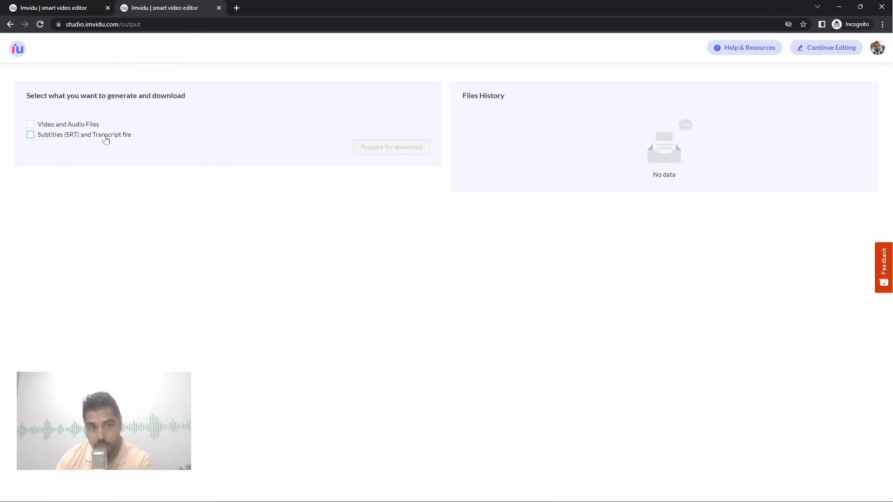
left_click(31, 135)
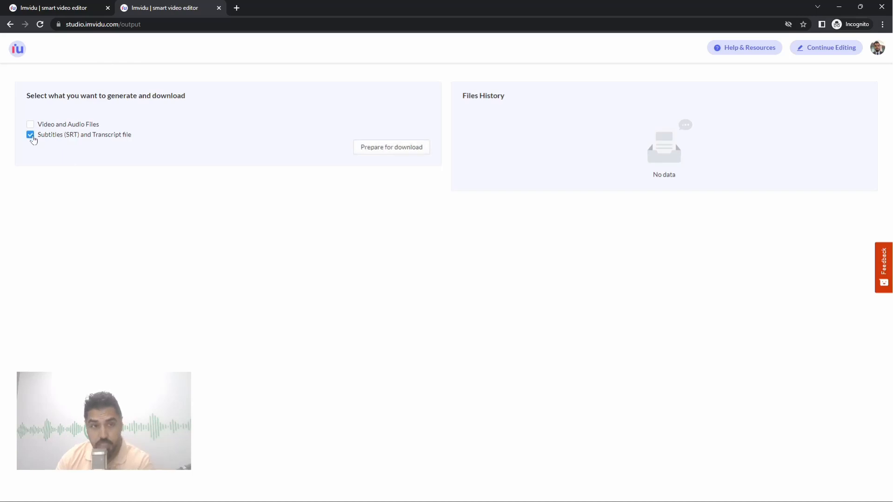
left_click(370, 152)
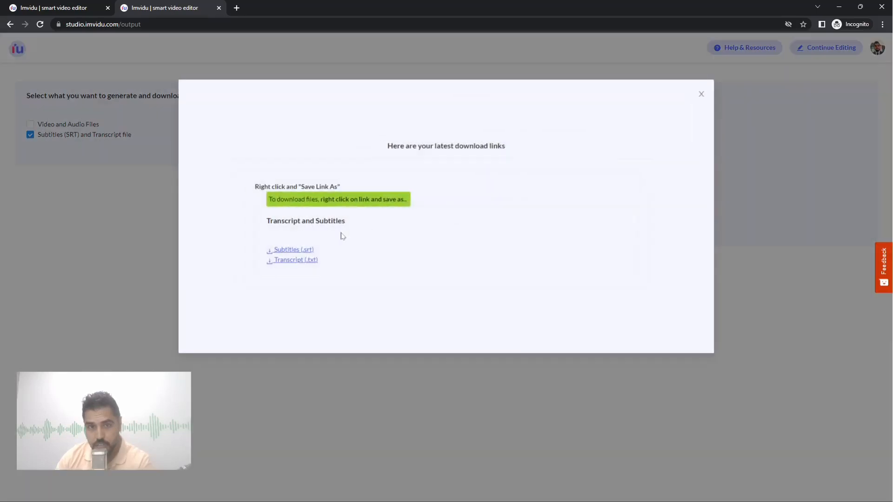
left_click(303, 251)
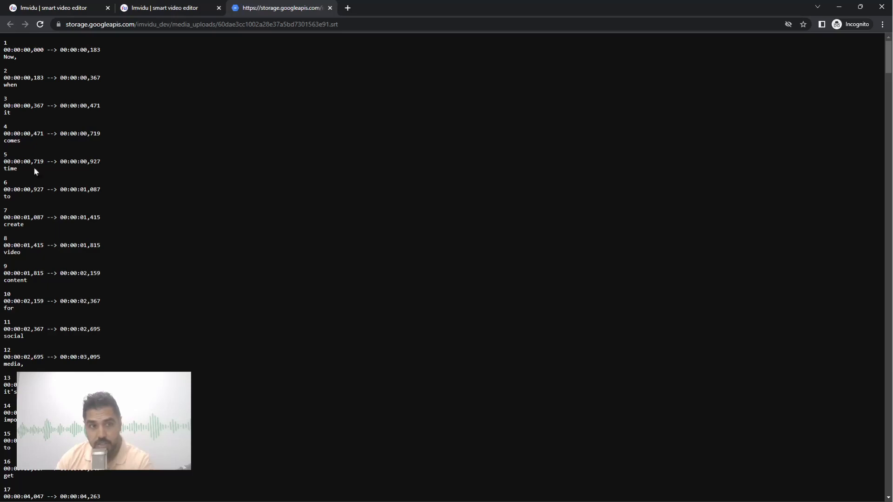
scroll(66, 299, "down", 3)
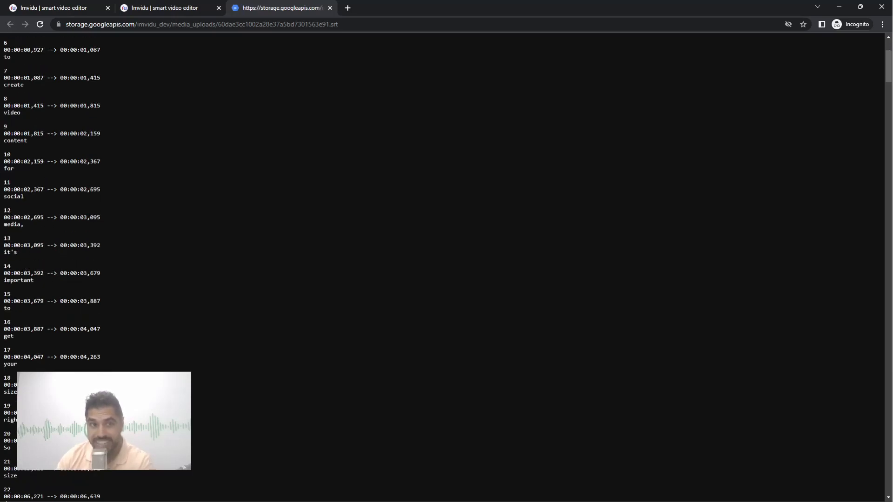
Return to editing the project, set the subtitle length to S and jump to the word "create" in the transcript
left_click(169, 11)
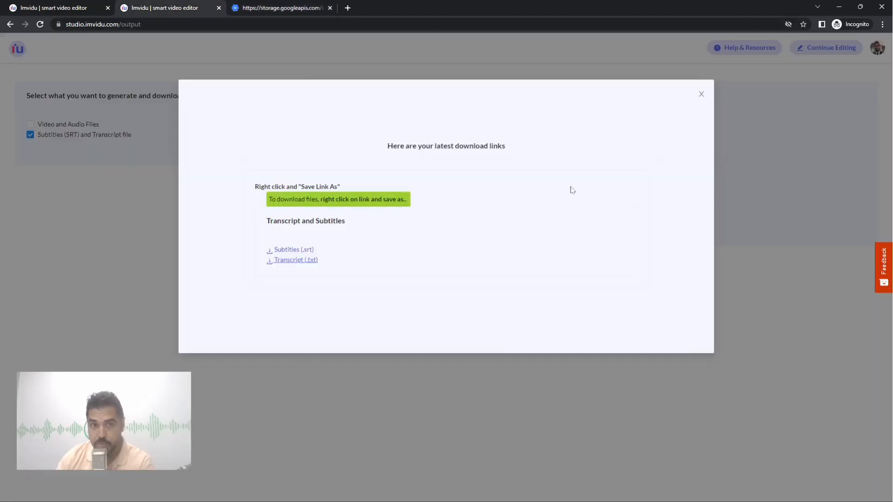
left_click(702, 95)
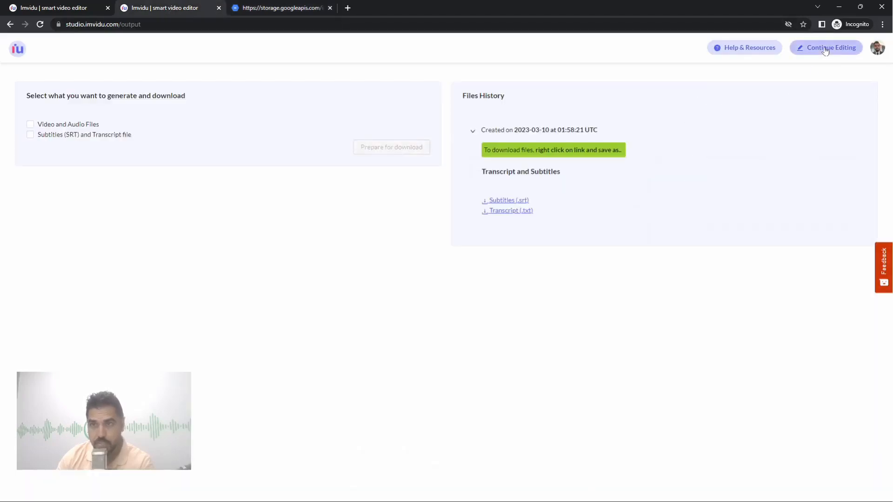
left_click(825, 48)
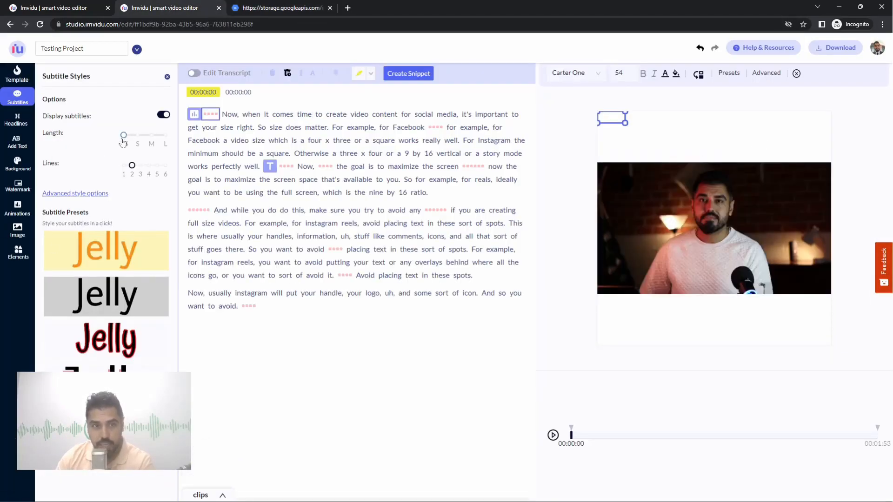
mouse_move(124, 141)
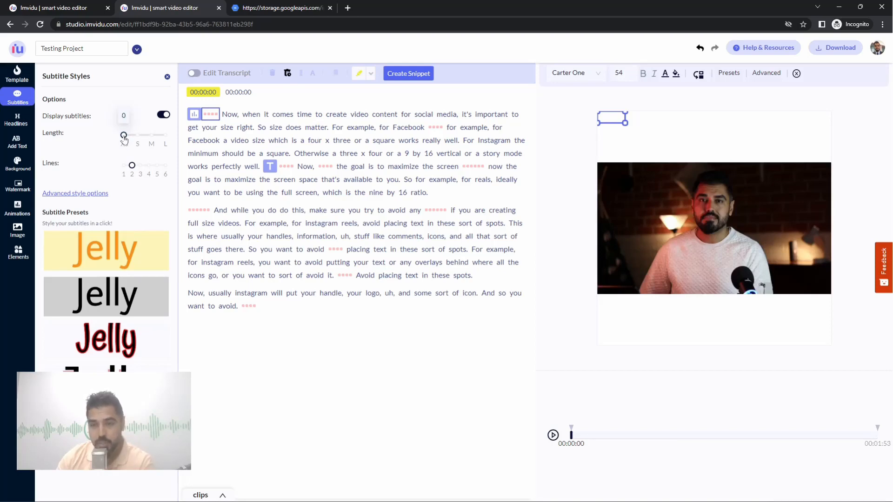
left_click_drag(124, 136, 137, 136)
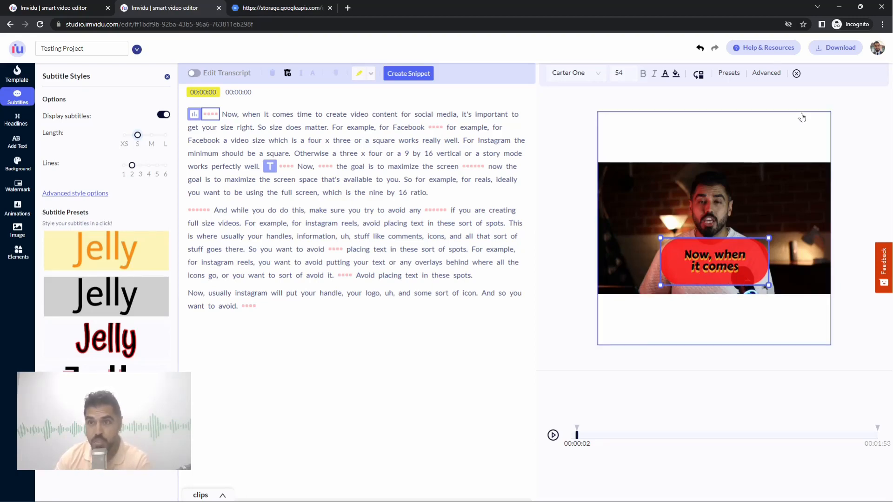
left_click(336, 114)
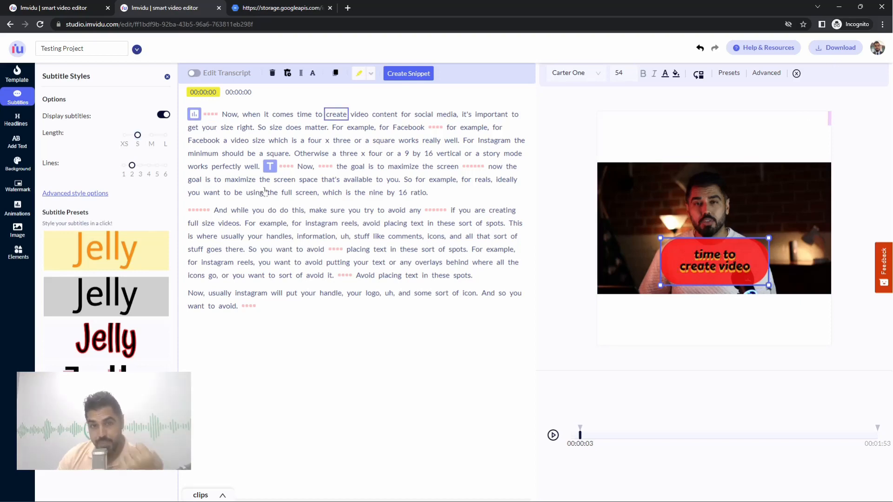